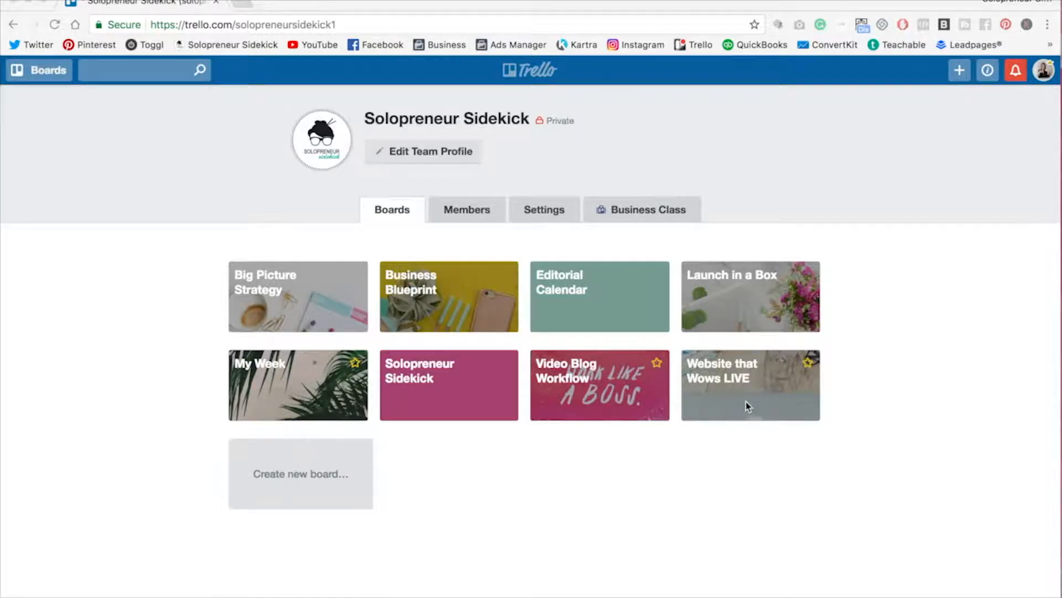
Step: Open the My Week board and move the 'Go pickup Mullum stuff' card from This Week into the Monday list
left_click(327, 381)
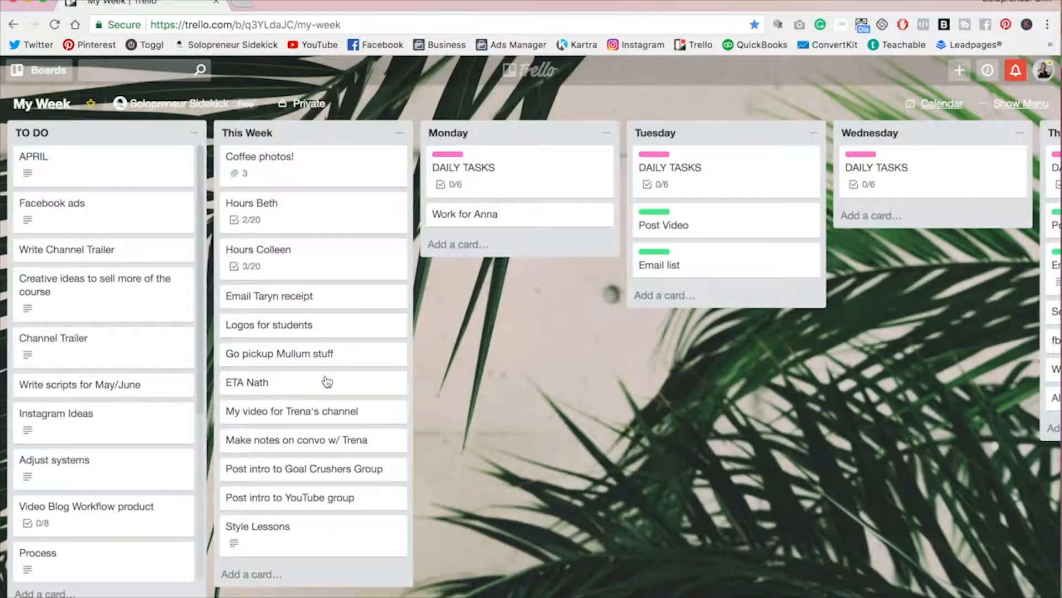
scroll(327, 381, "right", 5)
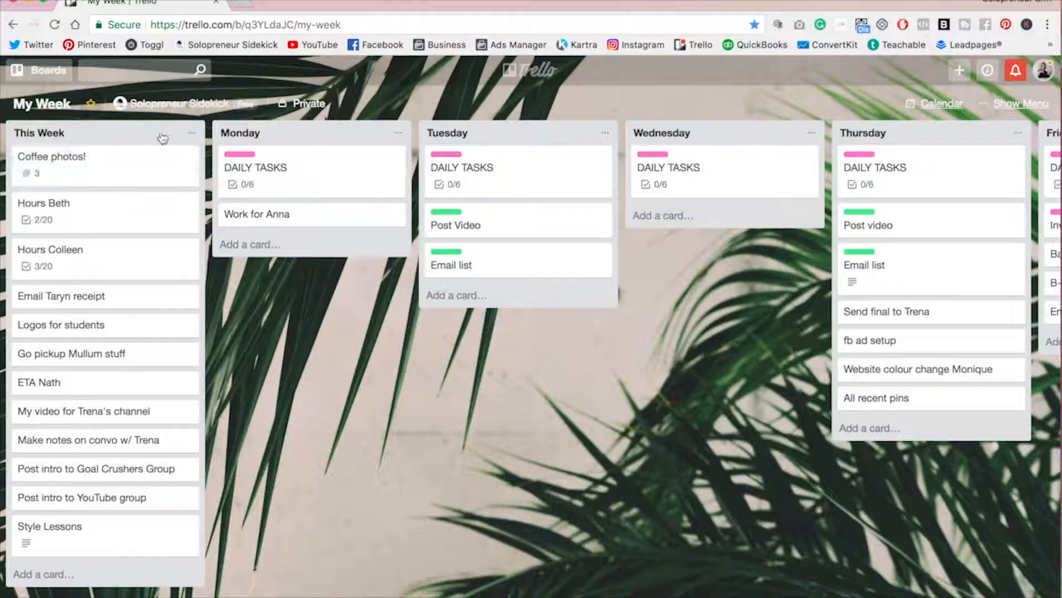
left_click_drag(159, 138, 158, 138)
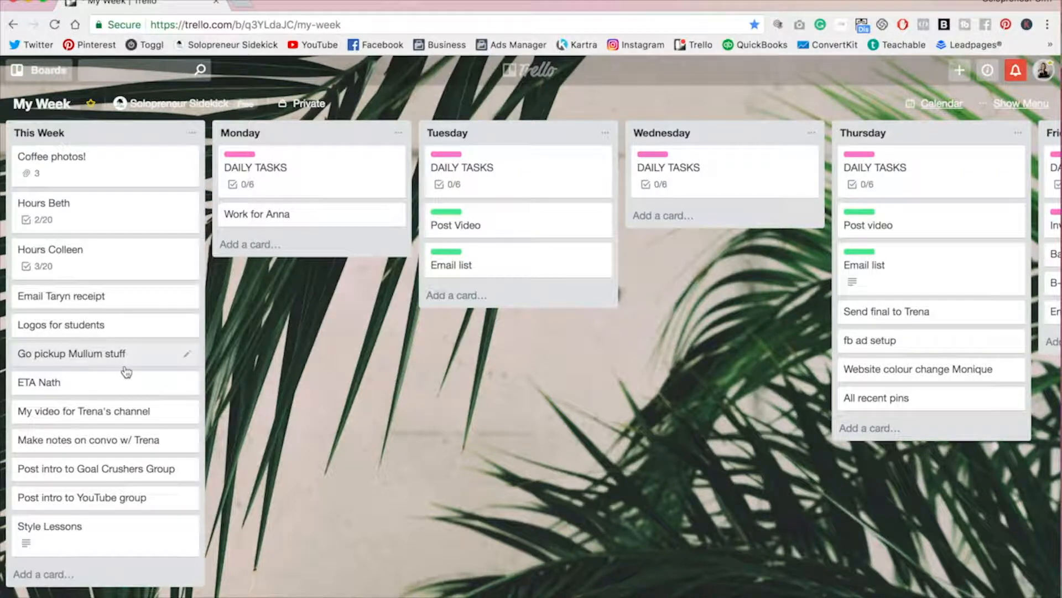
left_click_drag(81, 357, 283, 253)
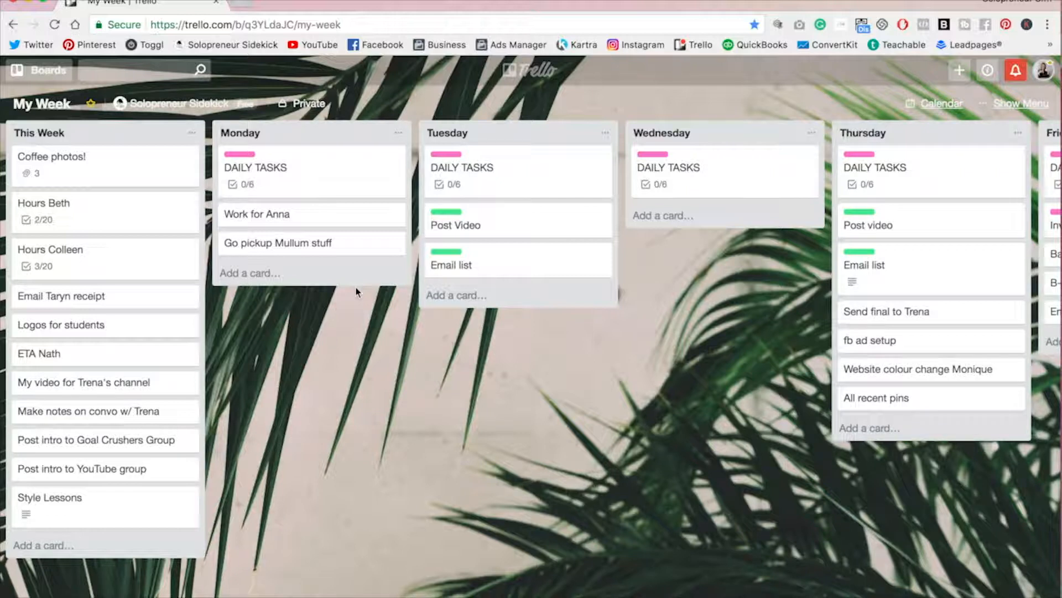
Step: Add the description 'Write any notes to myself!' to the Work for Anna card and close it
left_click(346, 214)
left_click(368, 166)
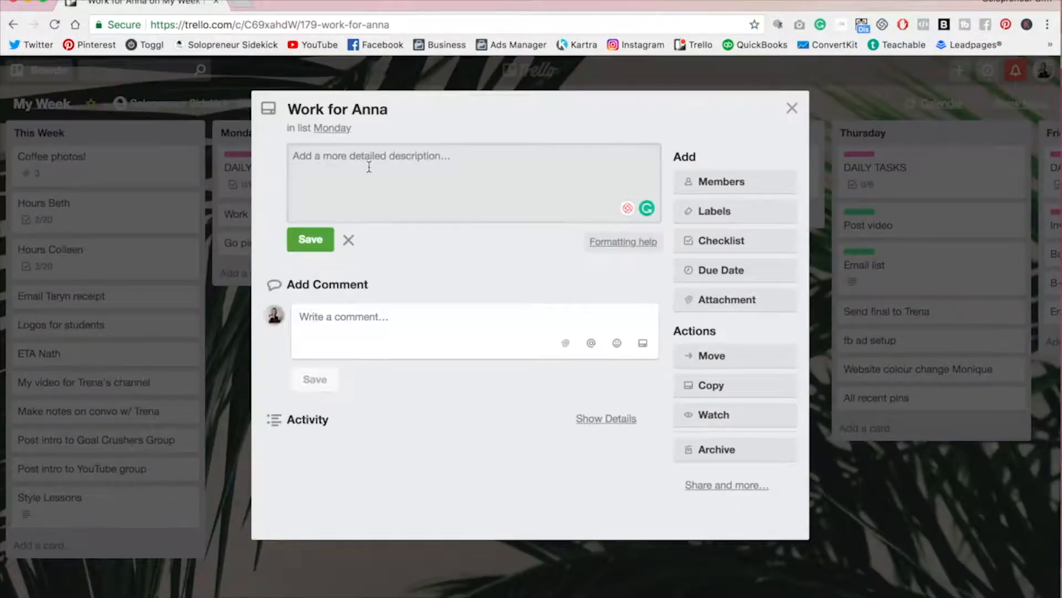
type("Write any notes b")
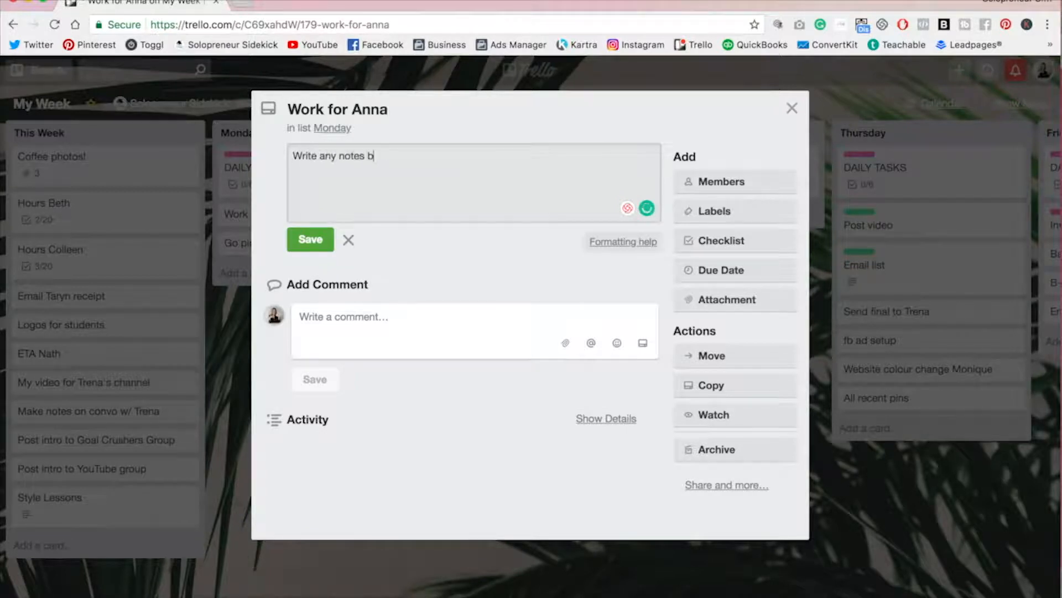
key("BackSpace")
type("to myself!")
left_click(327, 242)
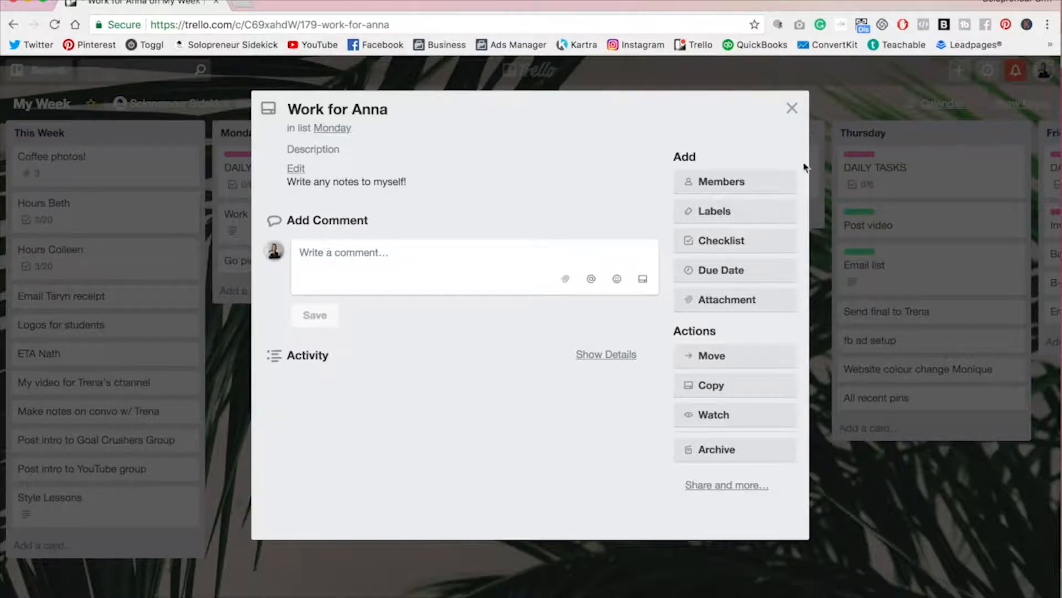
left_click(791, 108)
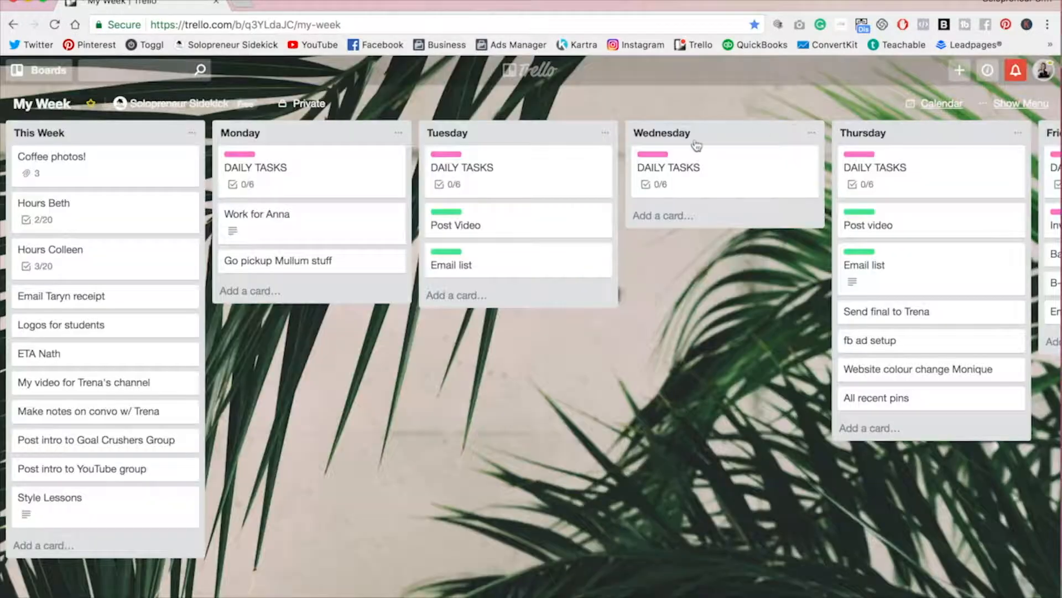
Step: Open the Video Blog Workflow board and look through its lists
scroll(281, 385, "right", 3)
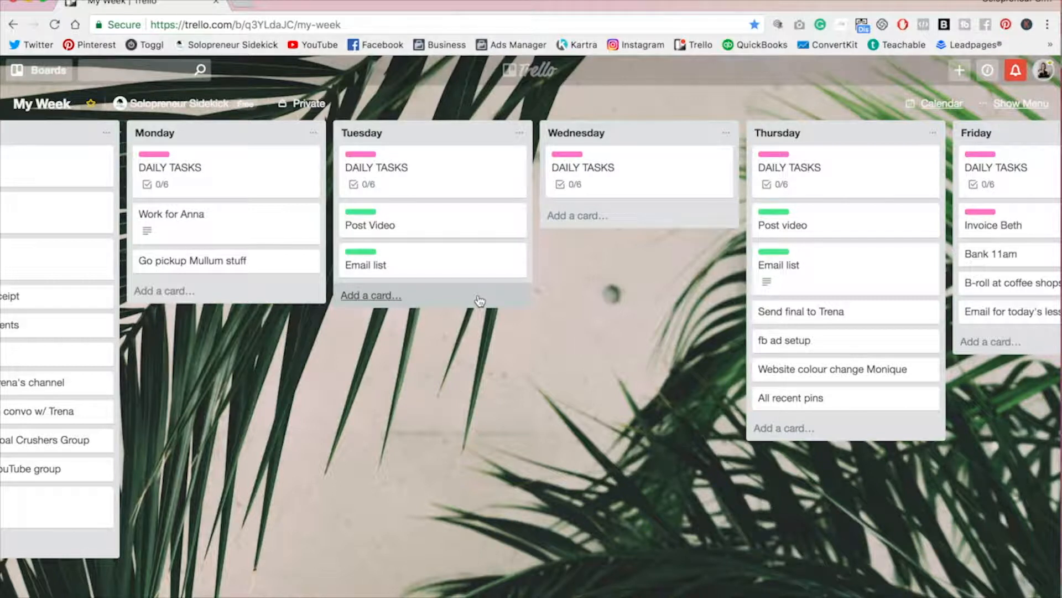
left_click(41, 70)
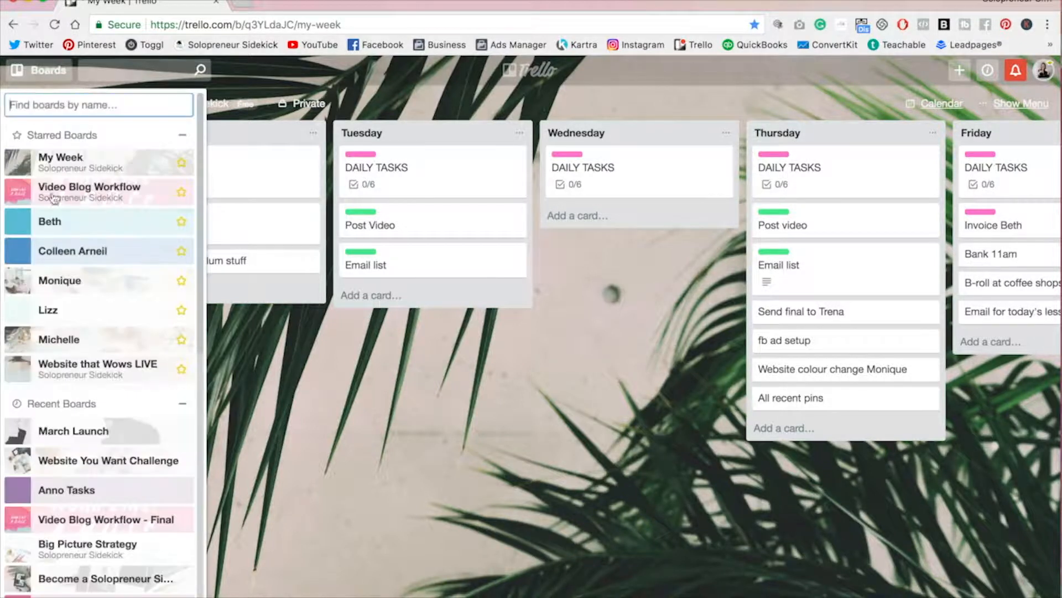
left_click(61, 204)
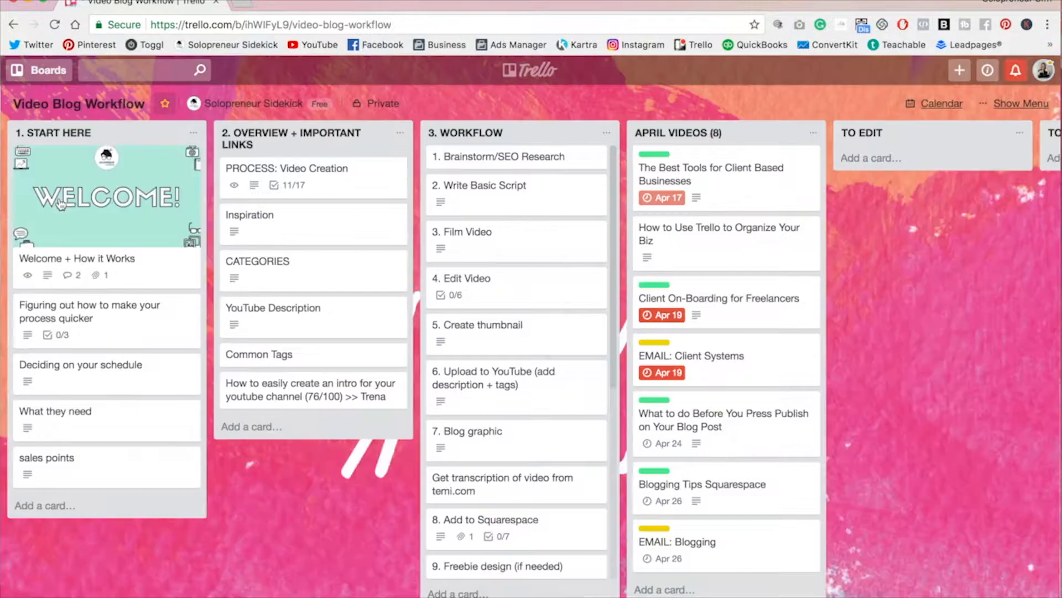
scroll(279, 479, "right", 10)
scroll(279, 483, "right", 2)
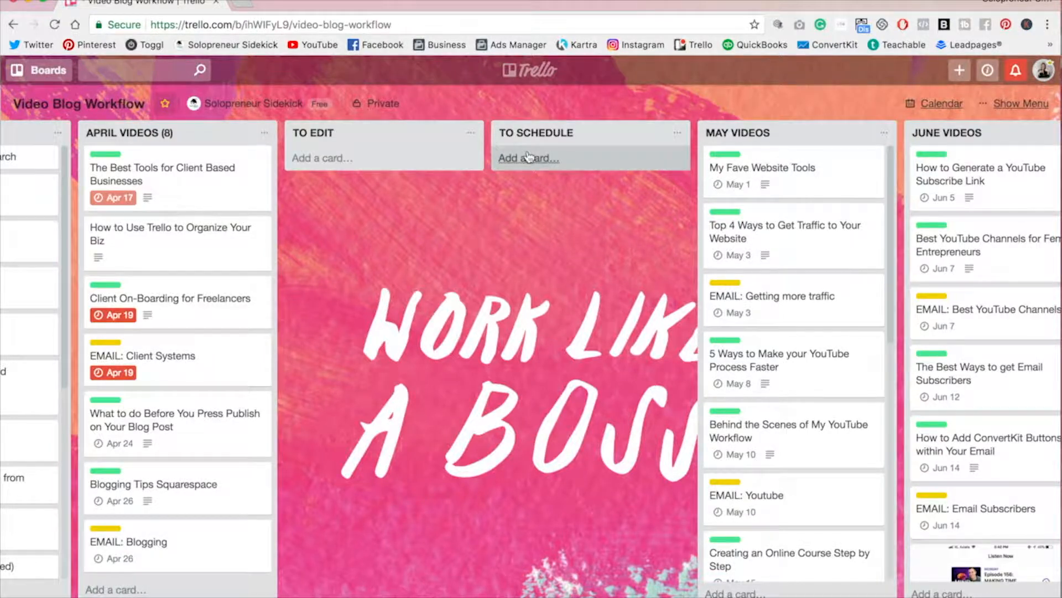
scroll(529, 156, "right", 6)
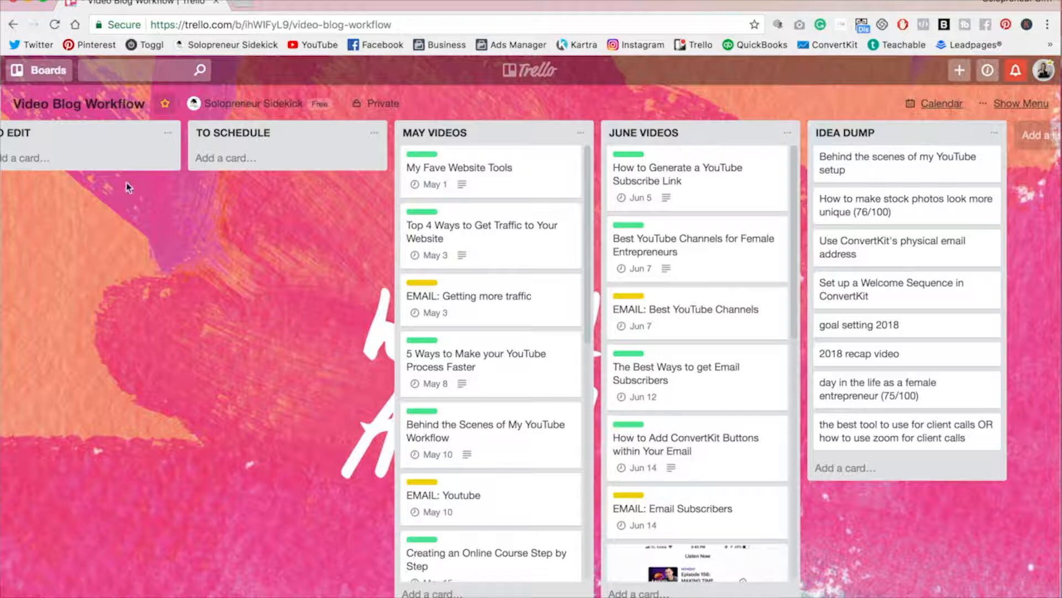
Step: Open the Website that Wows LIVE board and scroll through its weekly lists
left_click(39, 70)
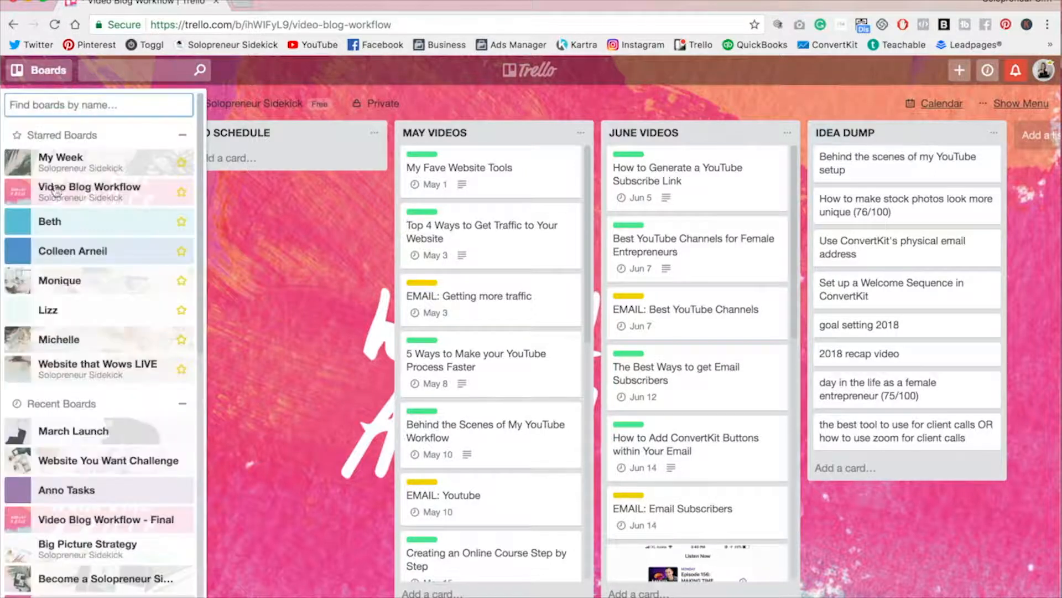
left_click(56, 374)
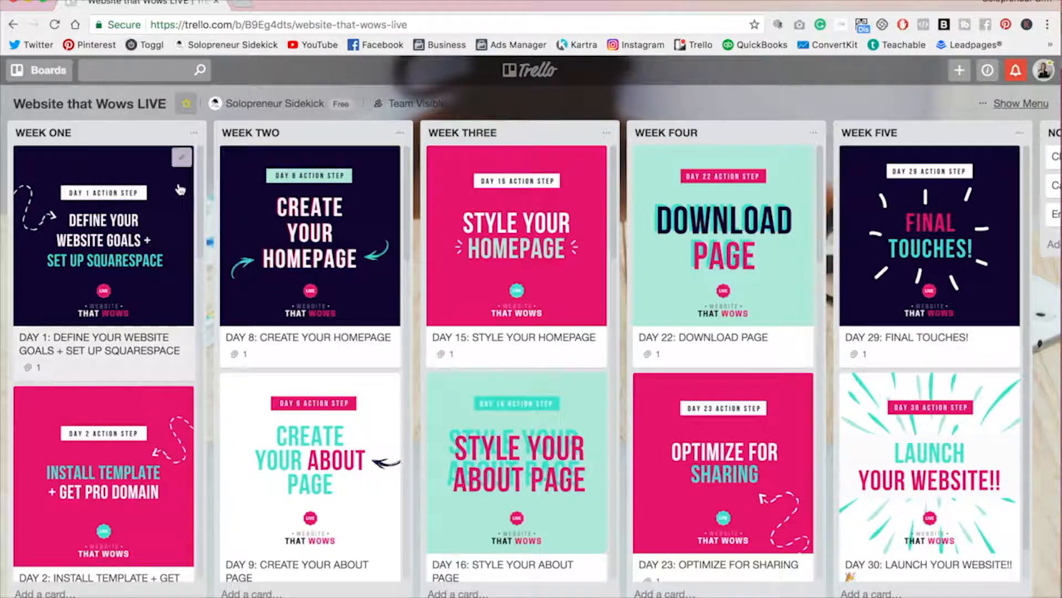
scroll(181, 190, "down", 3)
scroll(180, 190, "down", 3)
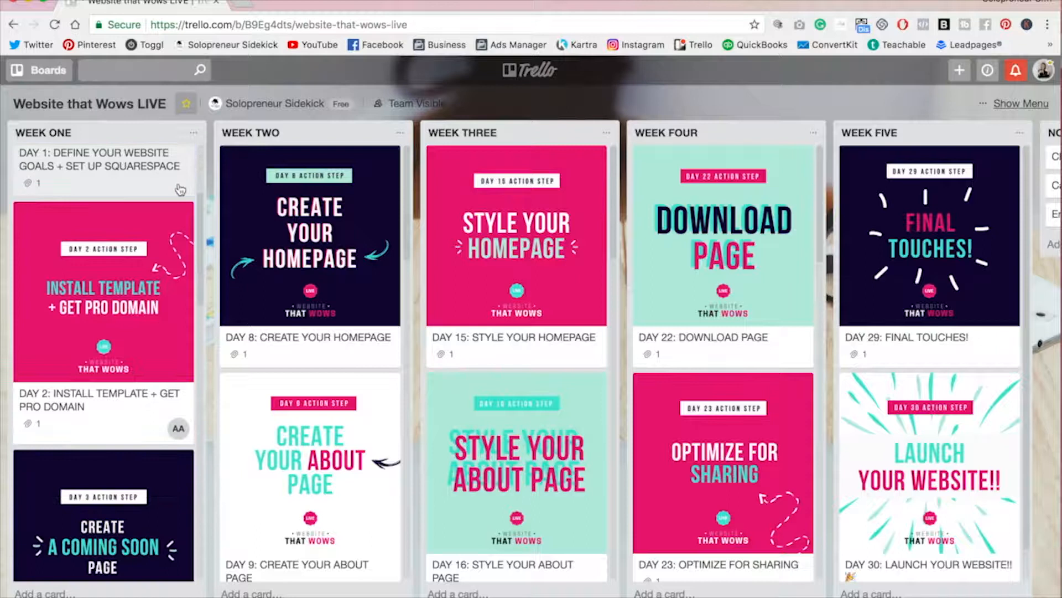
scroll(180, 189, "down", 10)
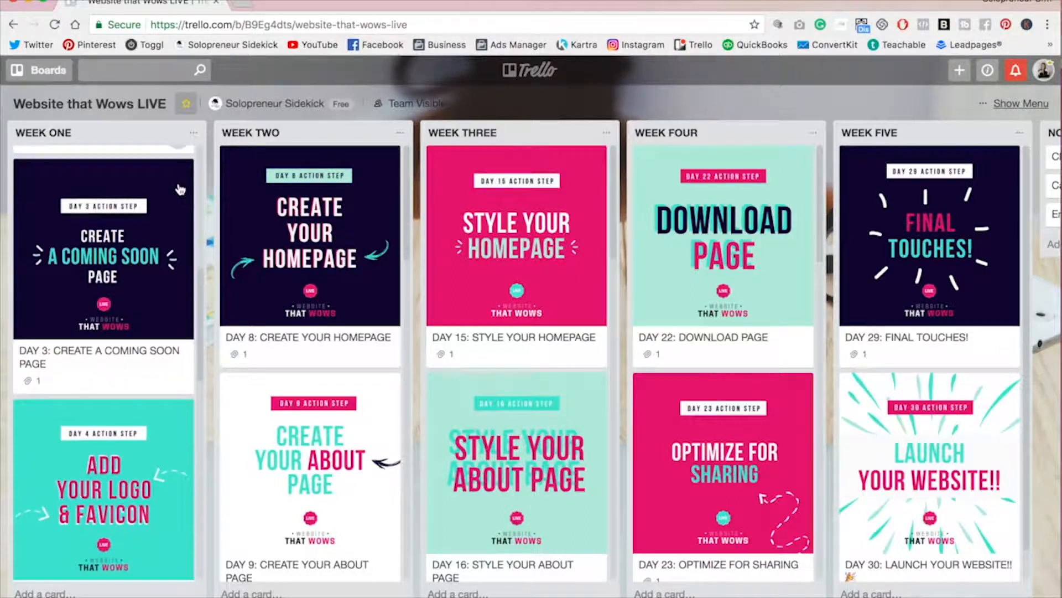
scroll(180, 190, "down", 9)
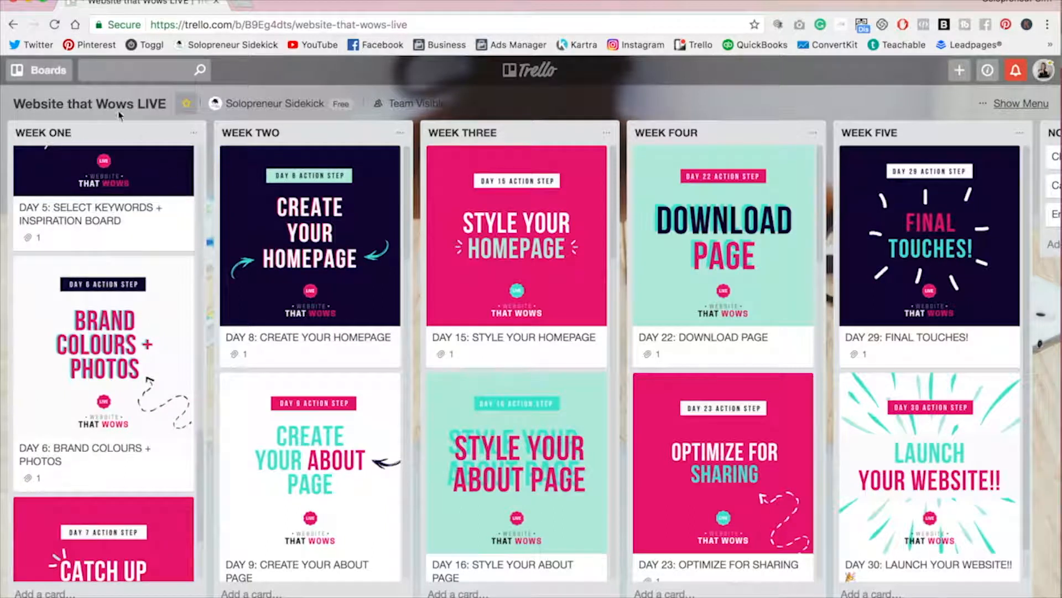
Step: Create a new board titled My Week in the Solopreneur Sidekick team
left_click(49, 71)
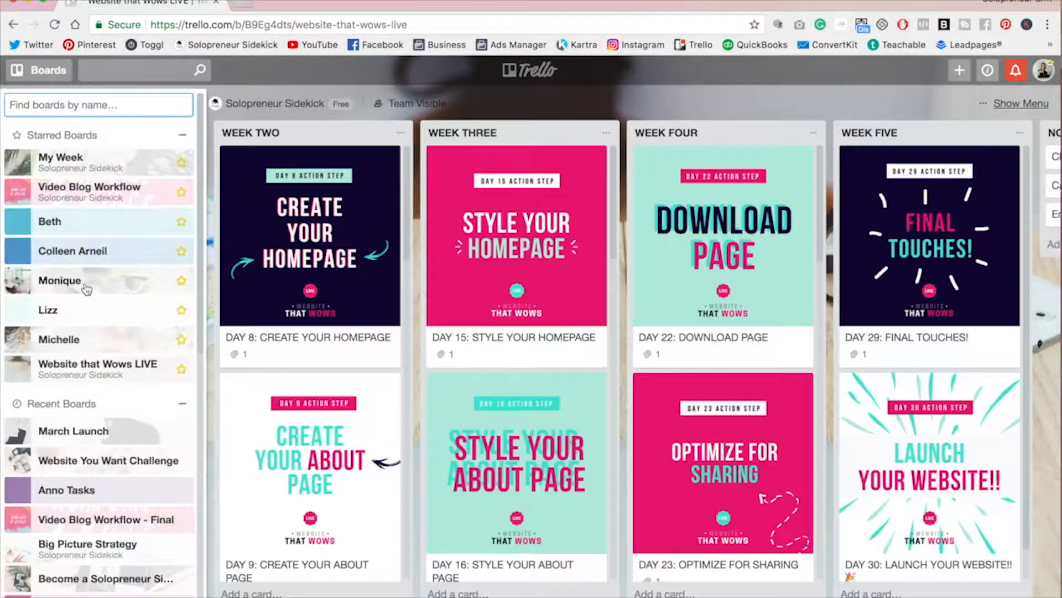
scroll(83, 282, "down", 10)
scroll(87, 290, "down", 1)
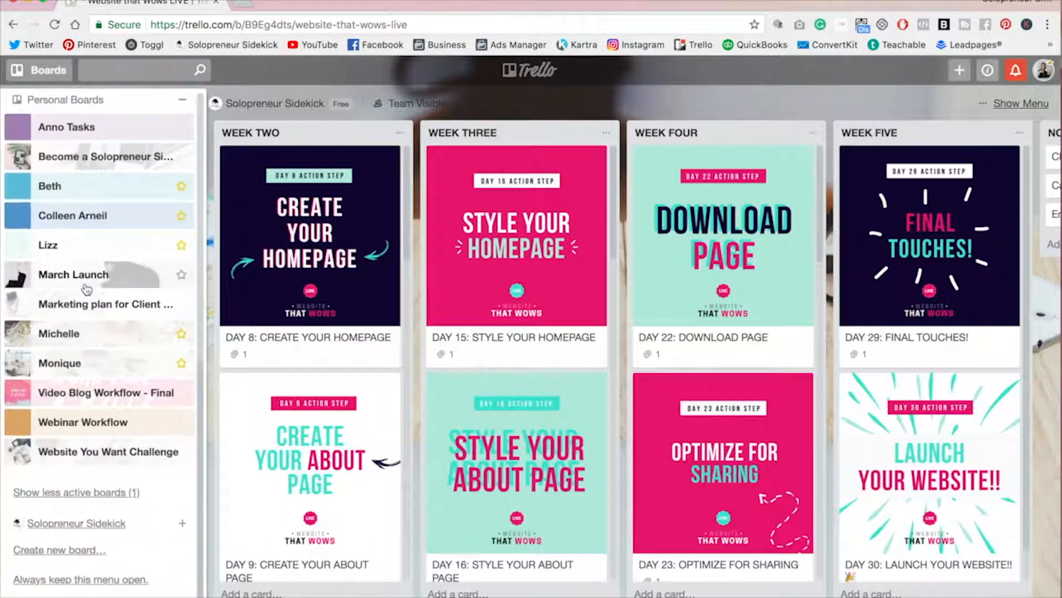
left_click(44, 550)
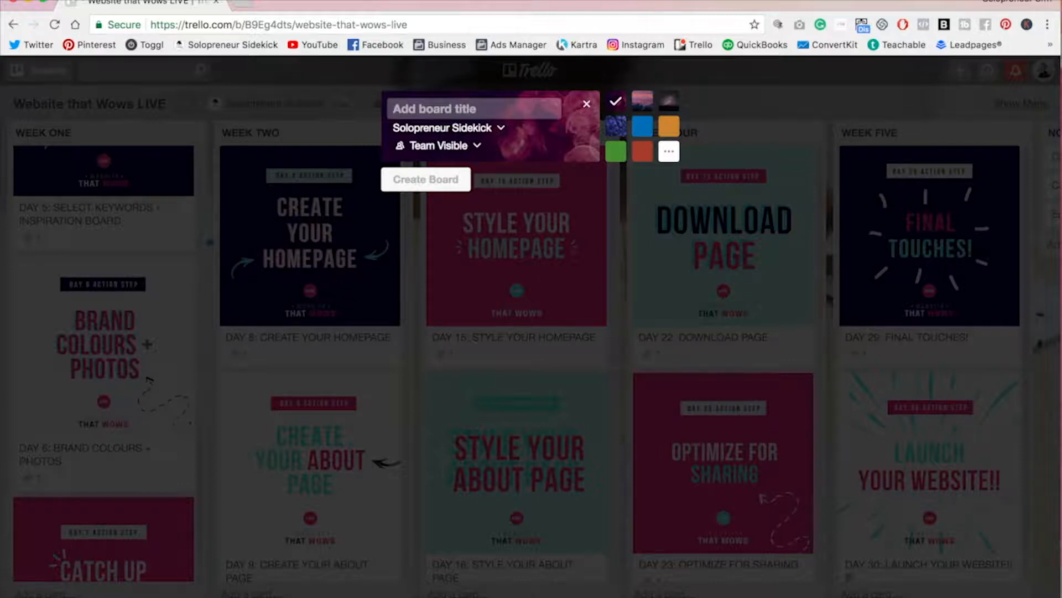
type("My Week")
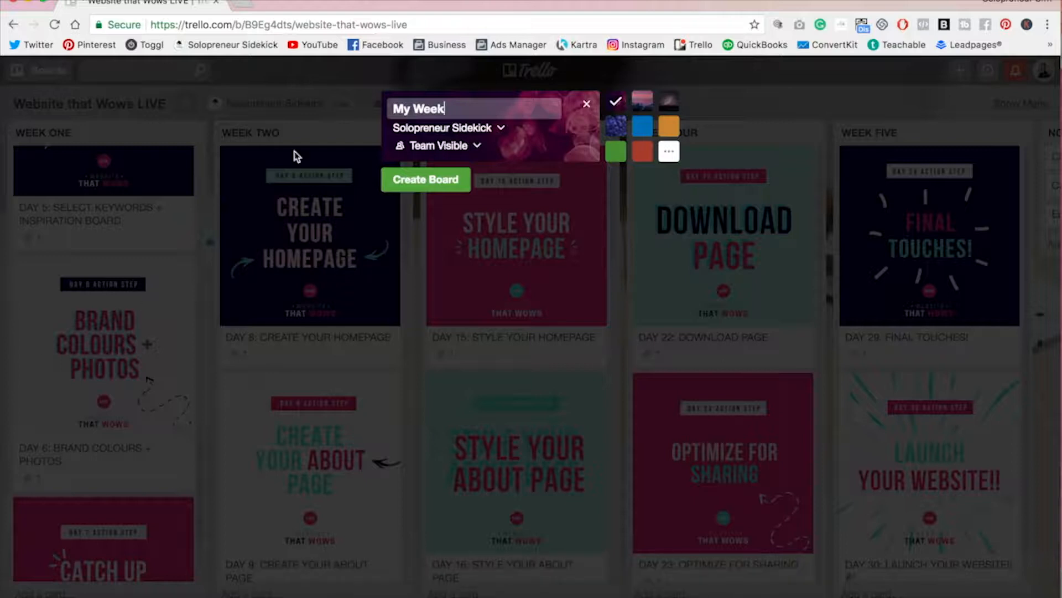
left_click(417, 186)
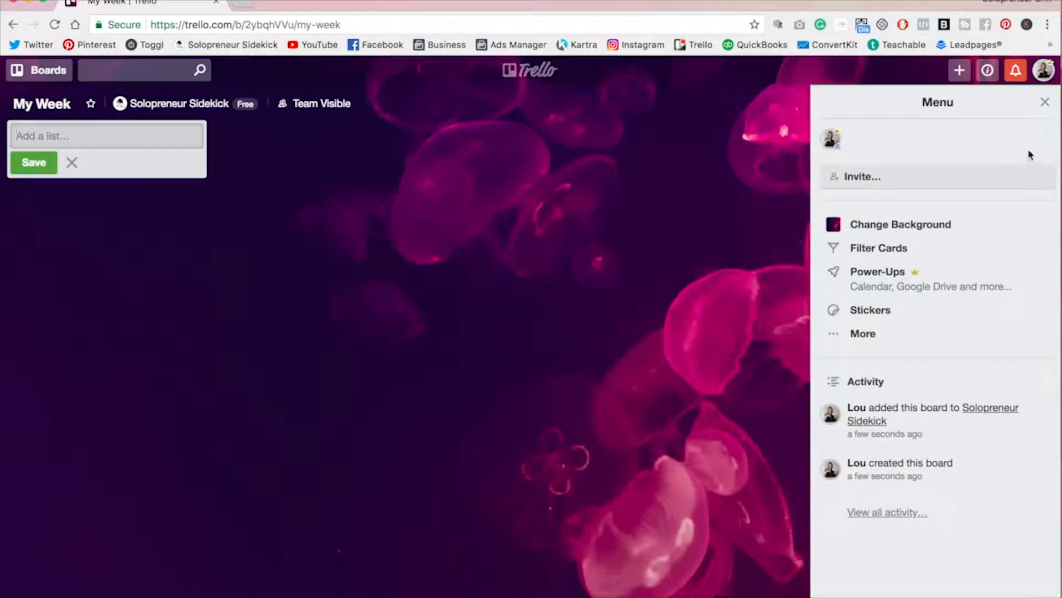
Step: Add three lists named MONDAY, TUESDAY and WEDNESDAY to the new board
left_click(1046, 102)
left_click(57, 136)
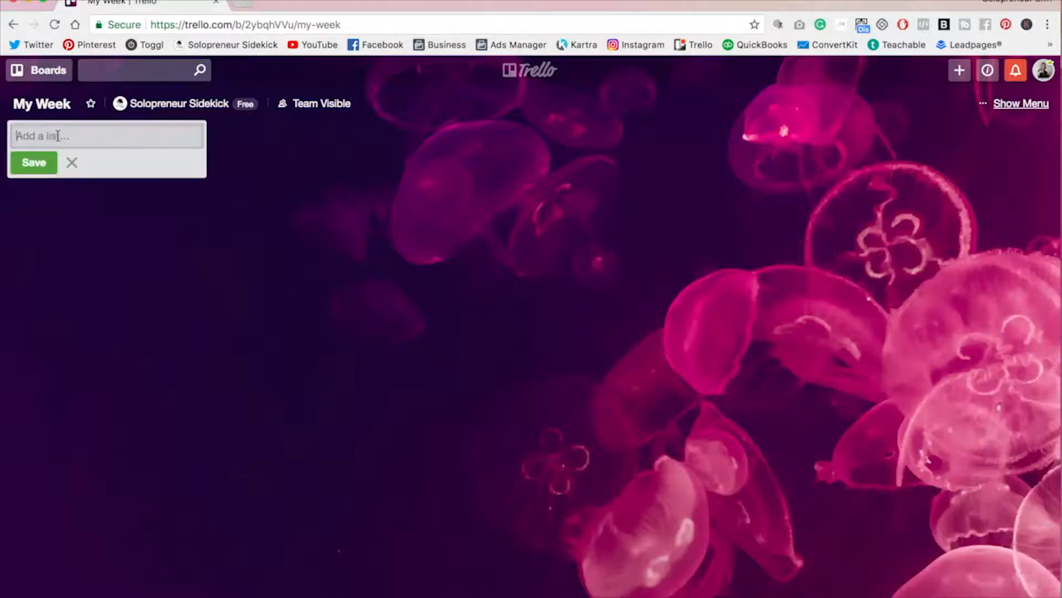
type("MONDAY")
key("Return")
type("TUESDAY")
key("Return")
type("WEDNESDAY")
key("Return")
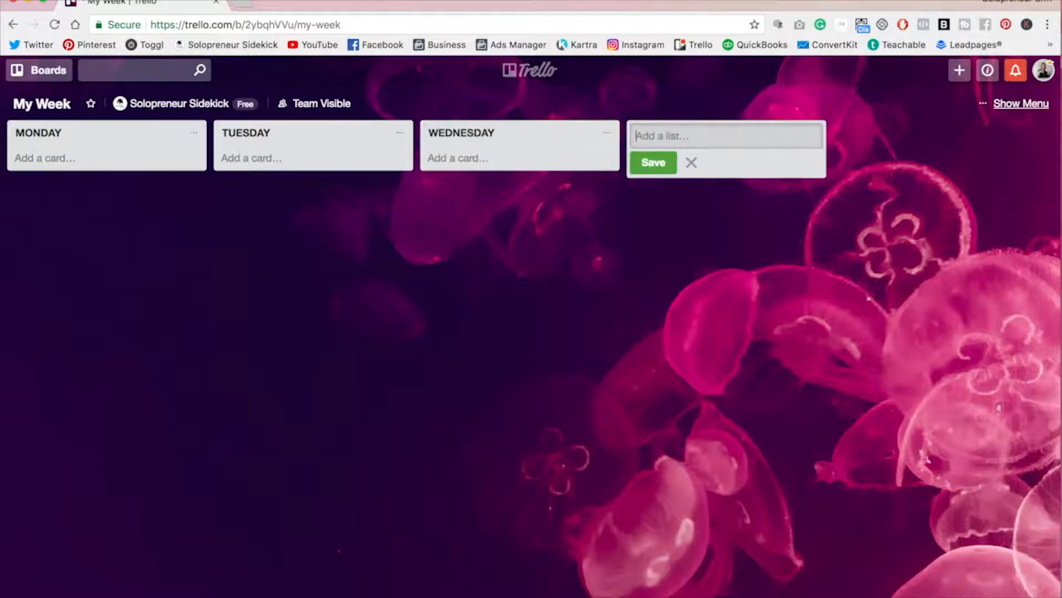
Step: Add the cards 'Build website' and 'Get coffee with friend' to the MONDAY list
left_click(39, 159)
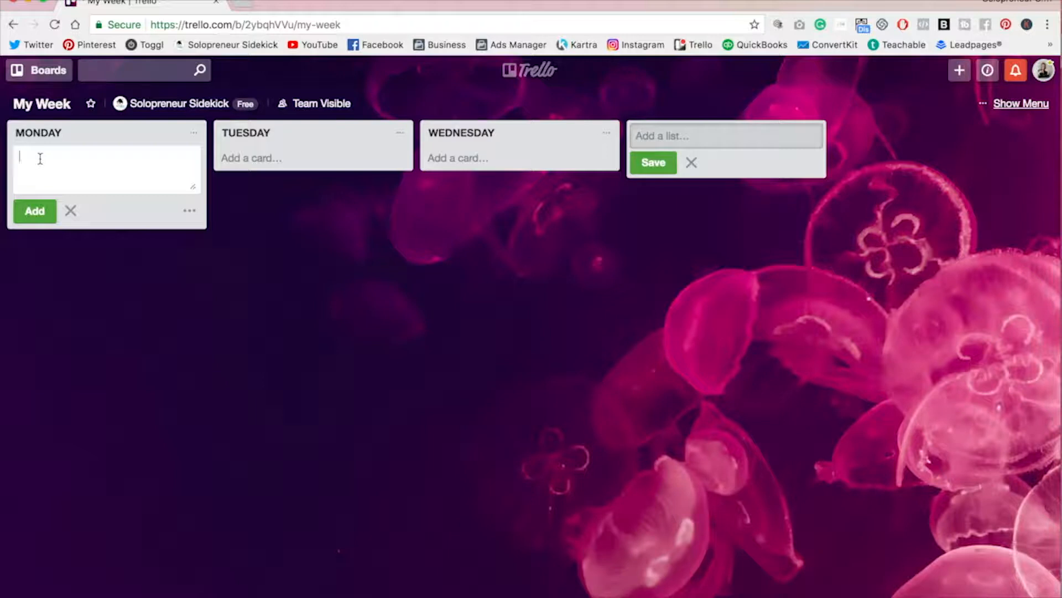
type("Build website")
key("Return")
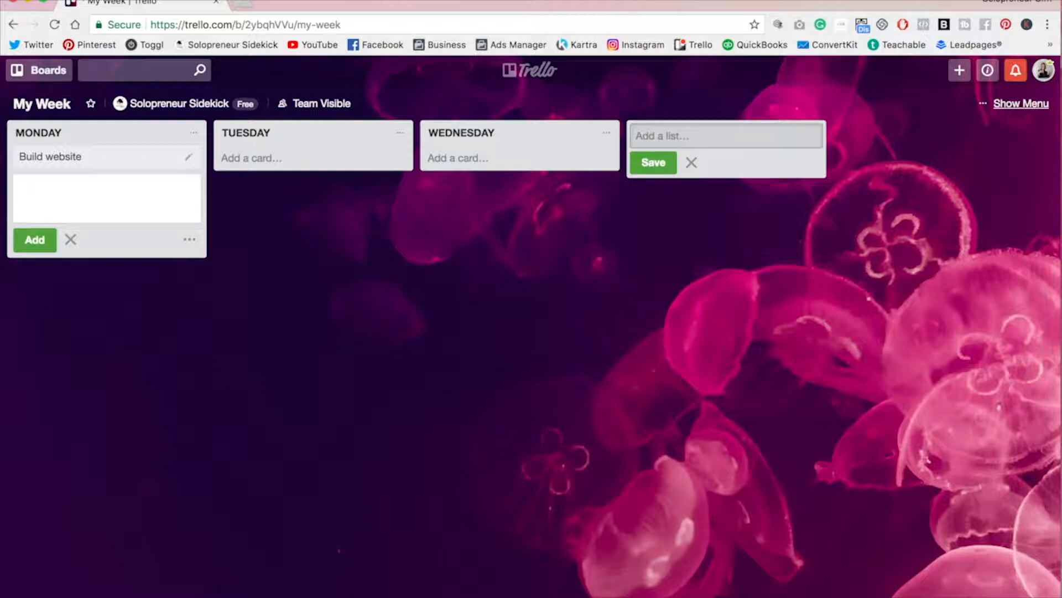
type("ee with friend")
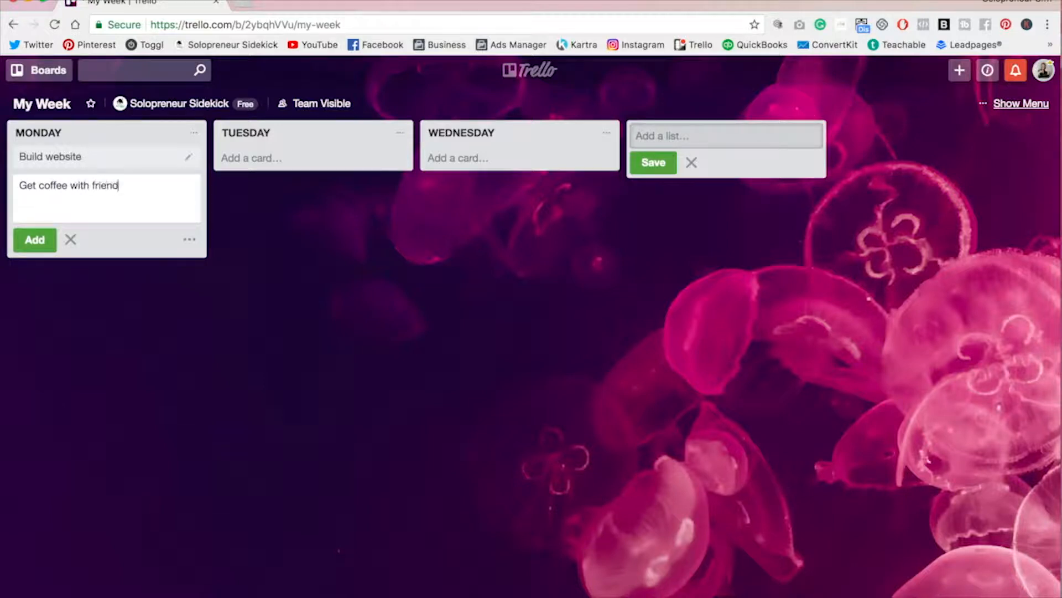
key("Return")
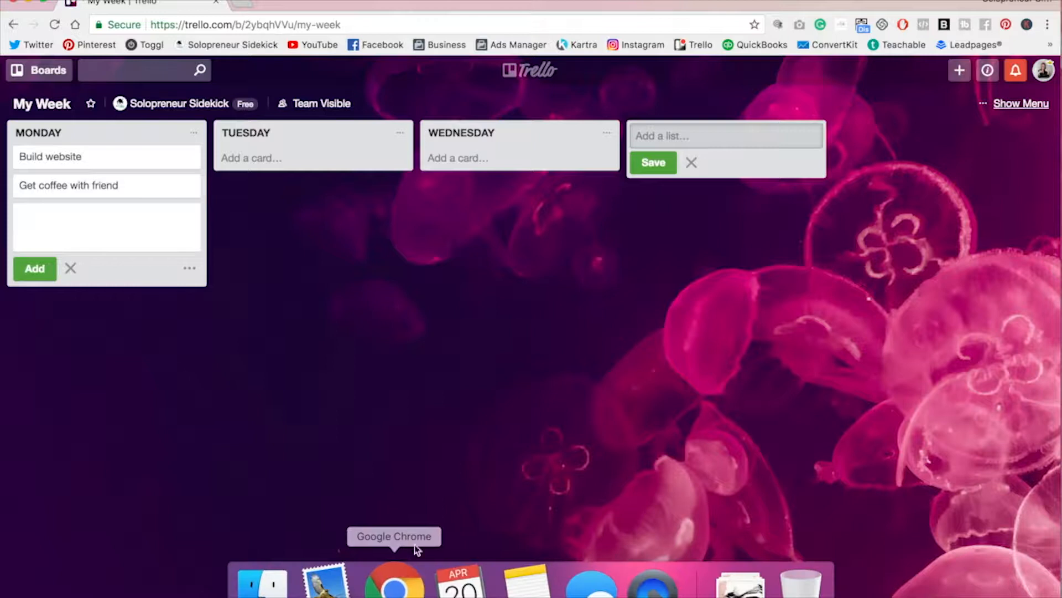
left_click(417, 444)
left_click(186, 351)
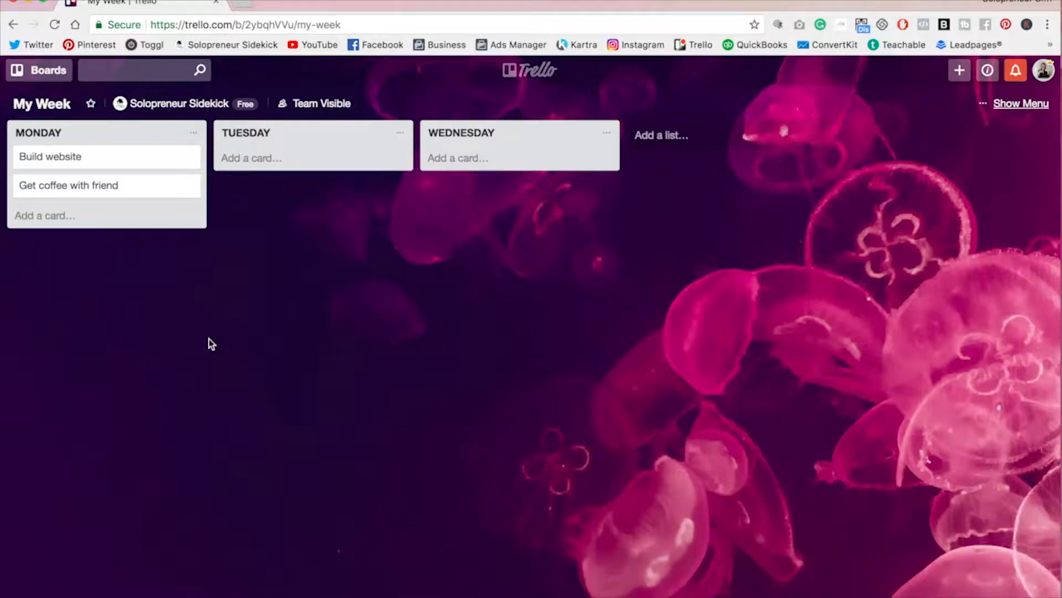
Step: Give the Build website card the description 'Do this page first!!'
left_click(142, 162)
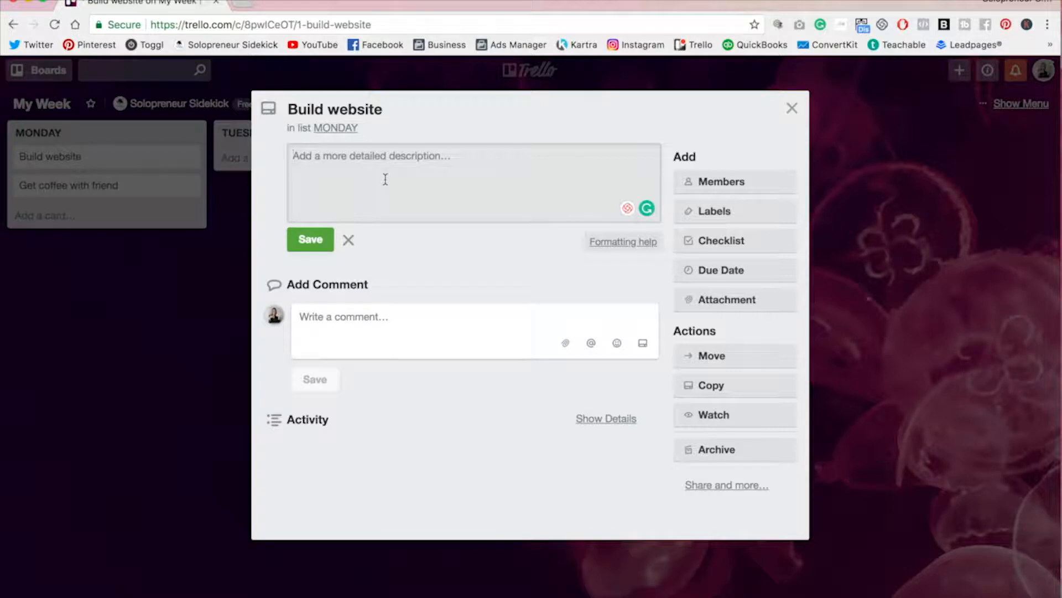
type("Do this page first!!")
left_click(310, 241)
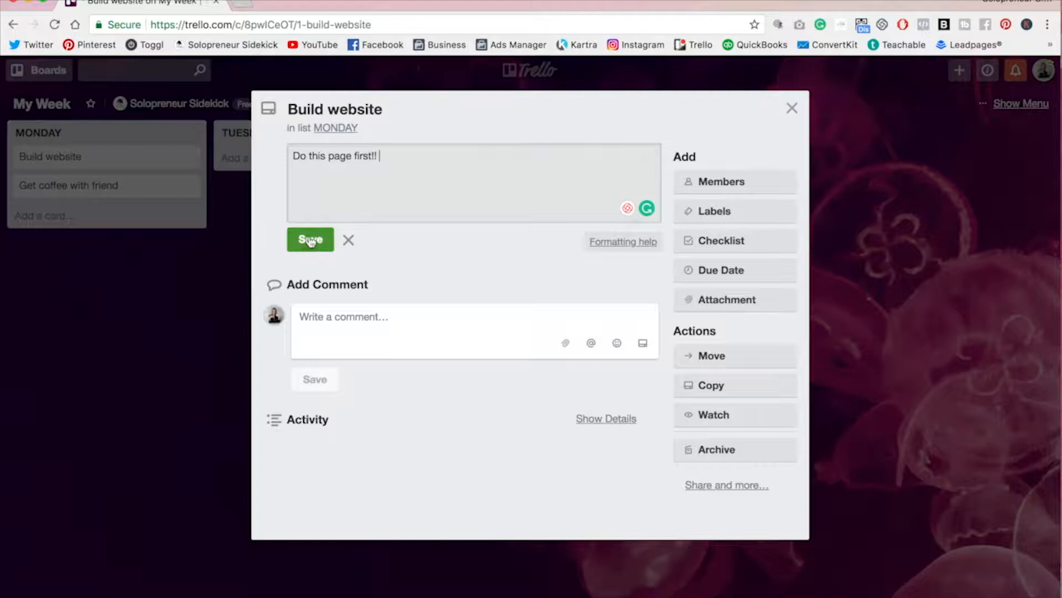
Step: Apply the red label to the Build website card
left_click(757, 216)
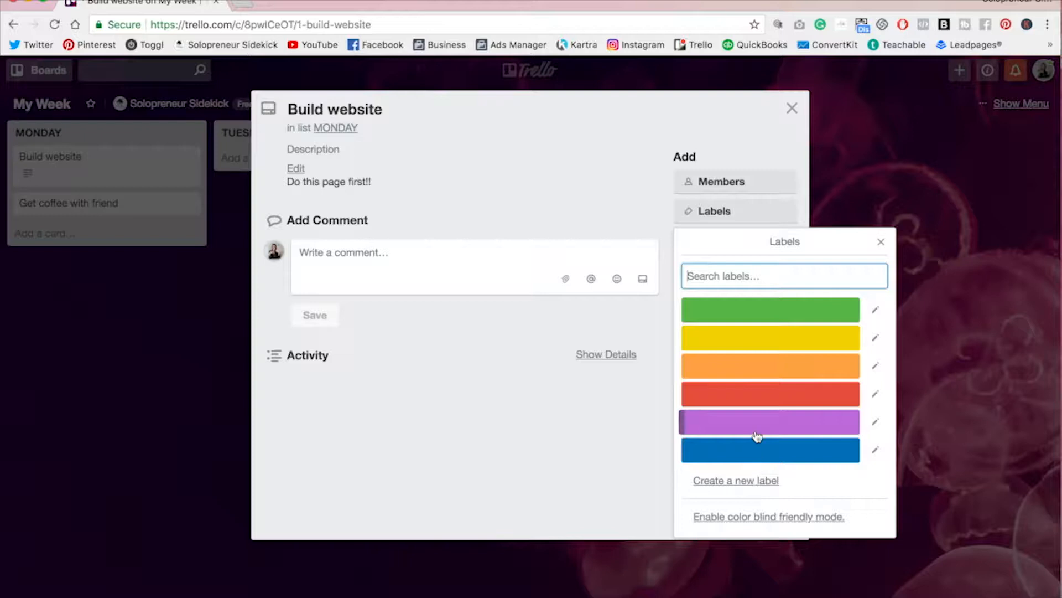
left_click(750, 400)
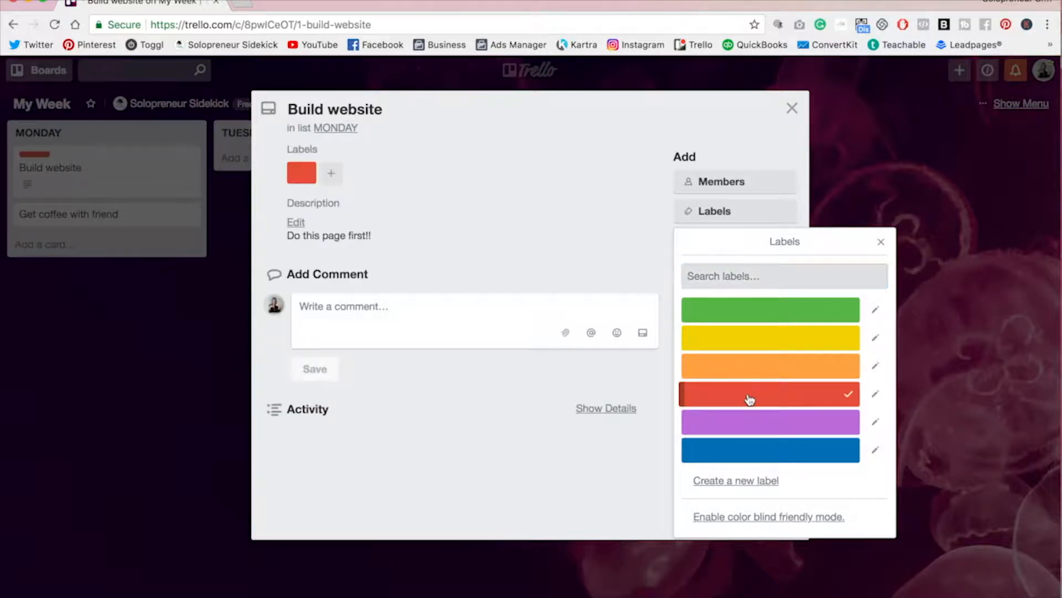
left_click(633, 263)
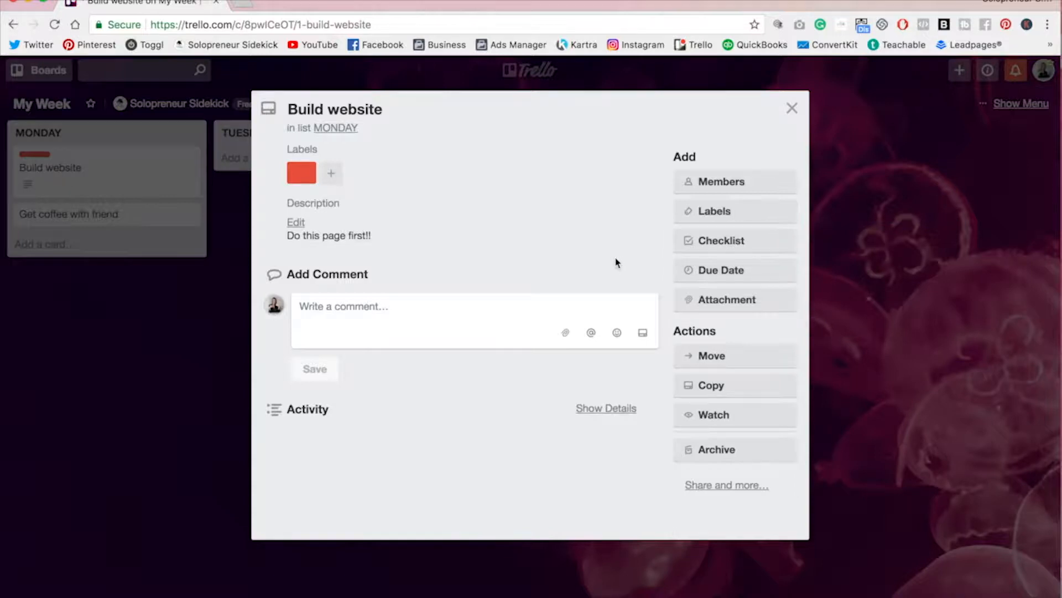
Step: Add a checklist to the Build website card with items 'home' and 'about', and tick both items off
left_click(775, 249)
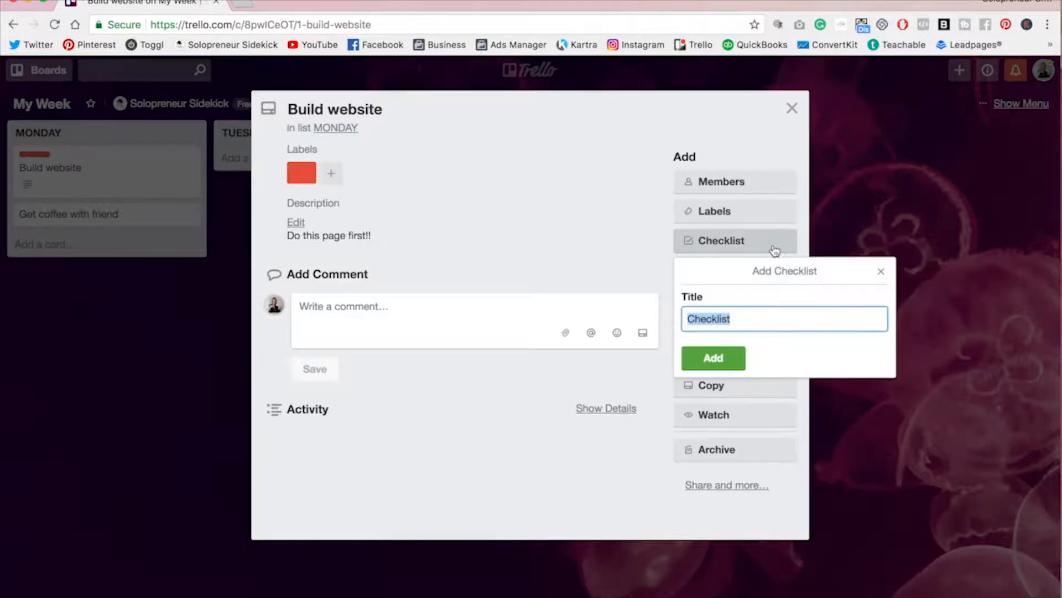
left_click(713, 357)
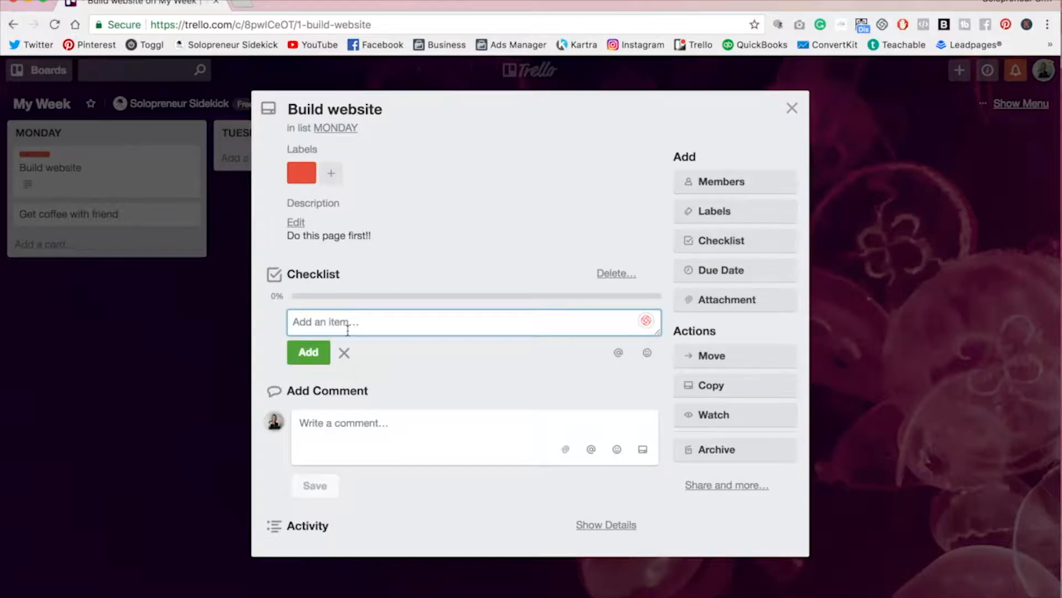
type("home")
key("Return")
type("about")
key("Return")
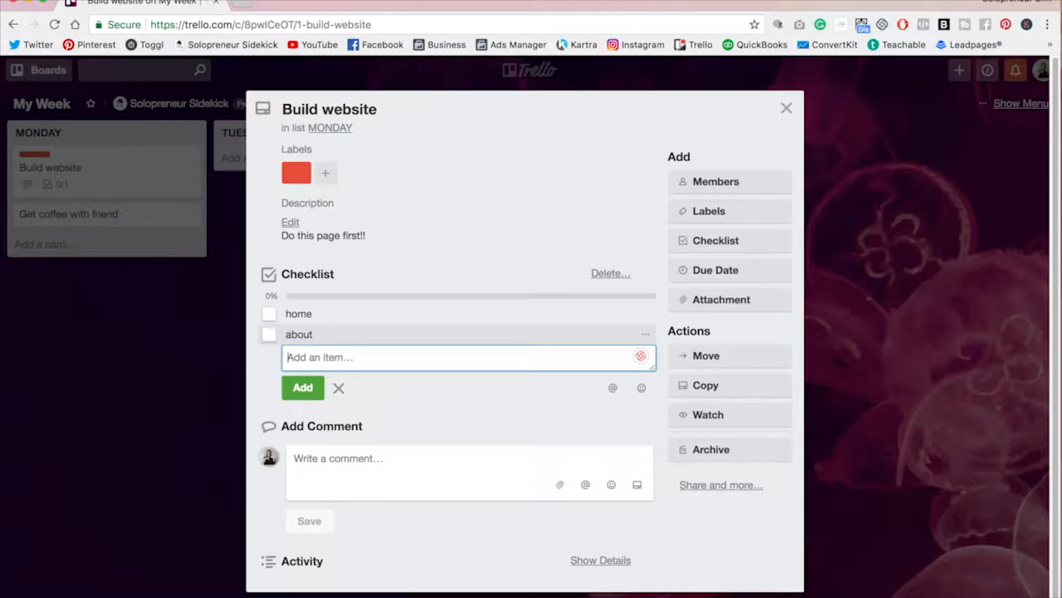
left_click(430, 548)
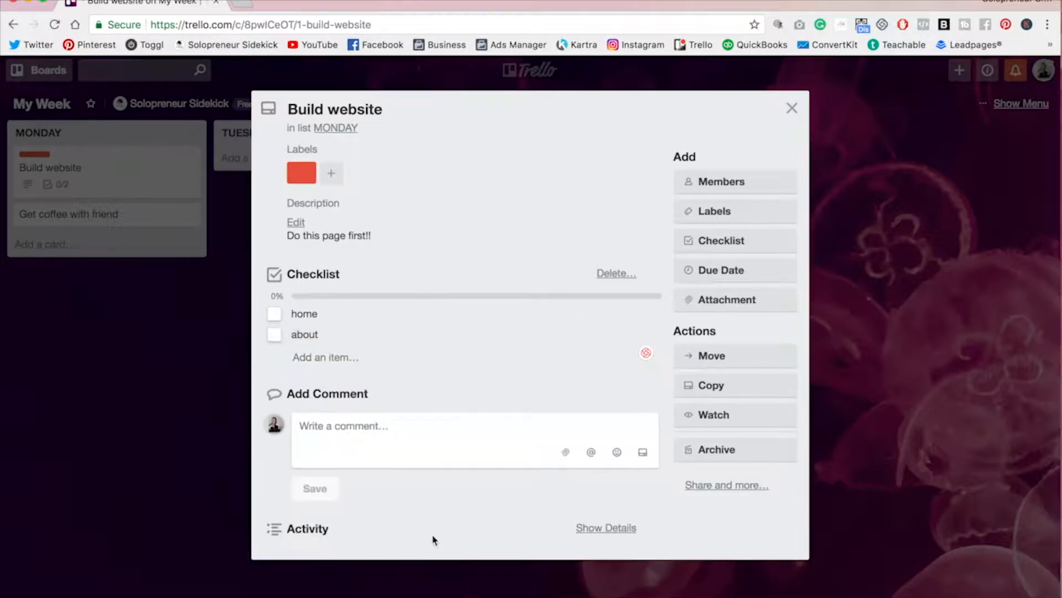
left_click(275, 315)
left_click(275, 337)
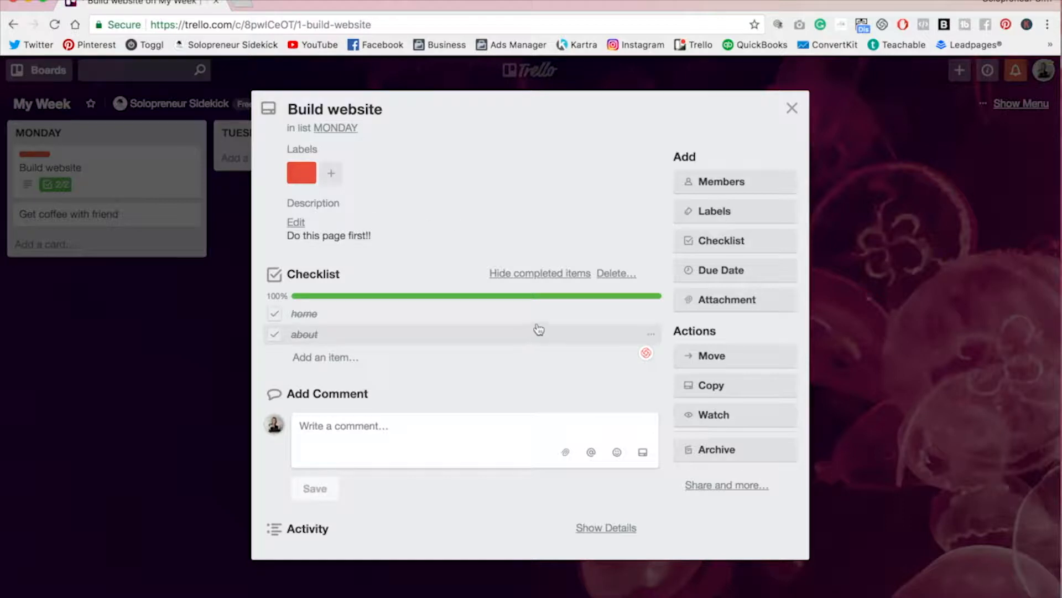
Step: Set the Build website card's due date to April 24, 2018 and close the card
left_click(721, 271)
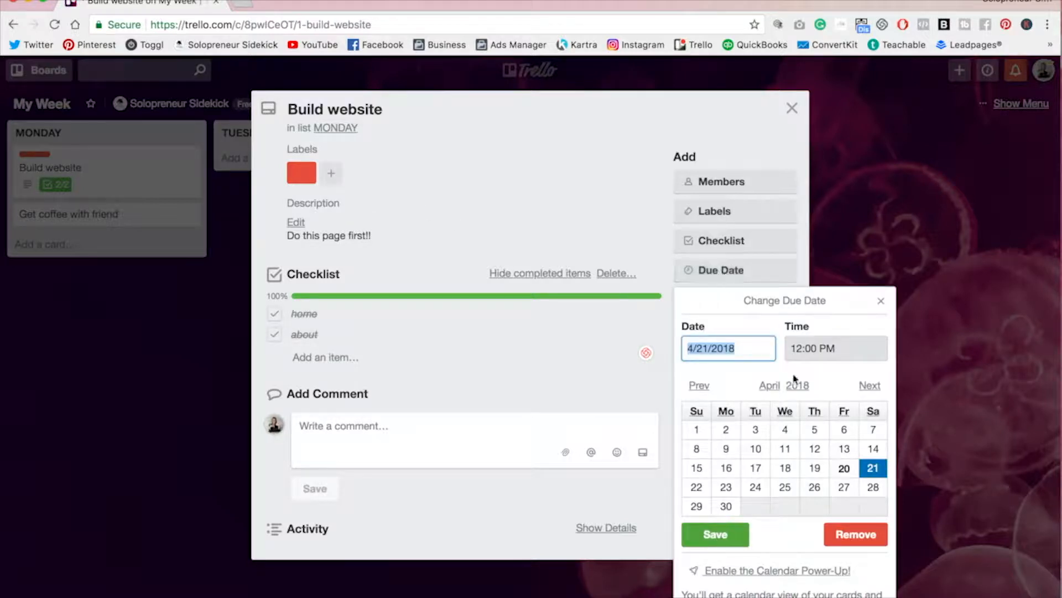
left_click(756, 487)
left_click(716, 536)
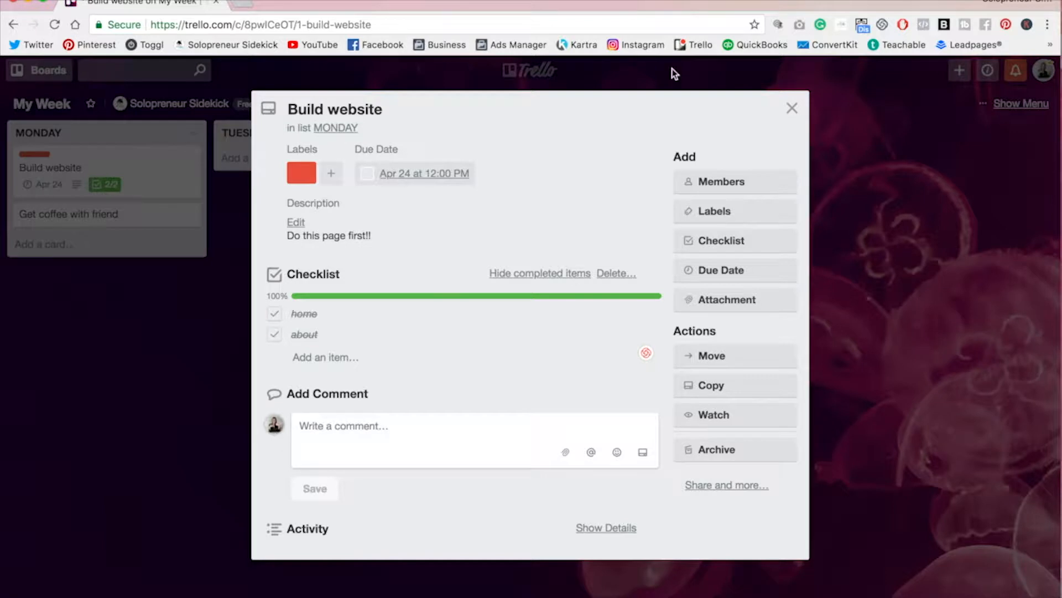
left_click(792, 109)
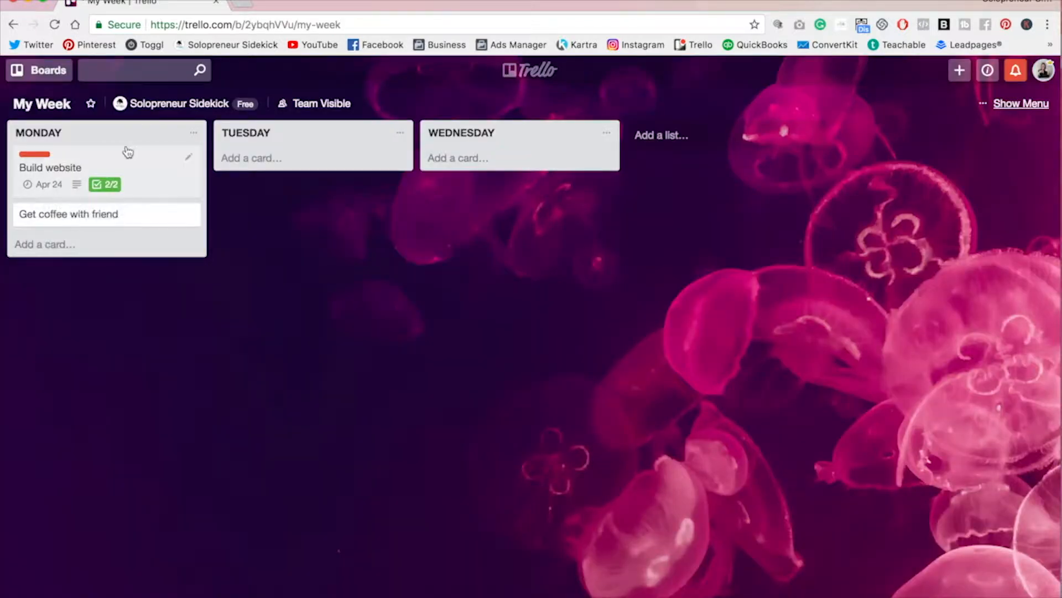
Step: Enable the Calendar Power-Up for the board and view the cards in its calendar
left_click(1033, 109)
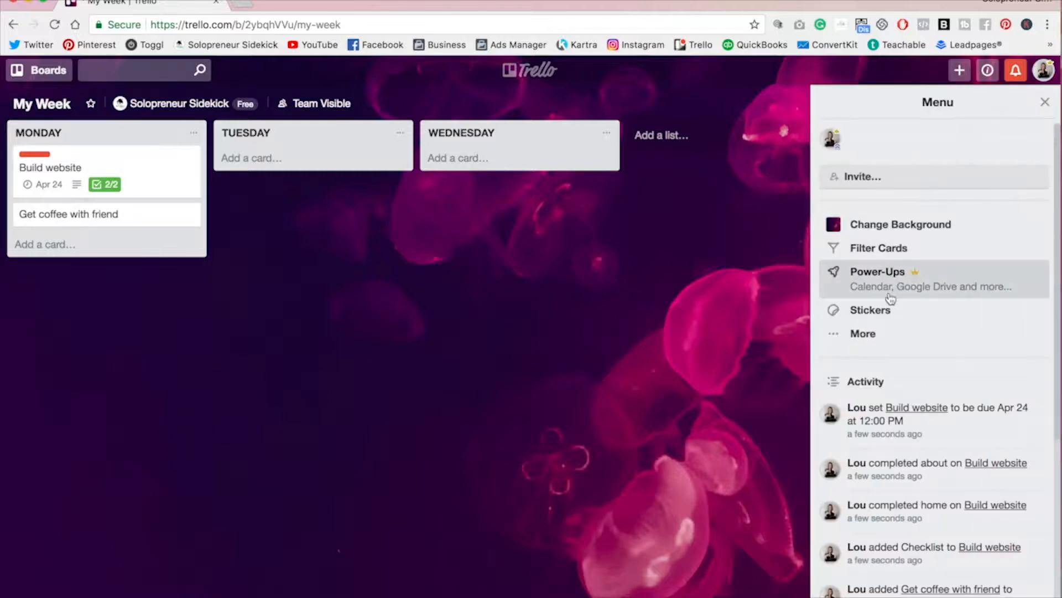
left_click(891, 286)
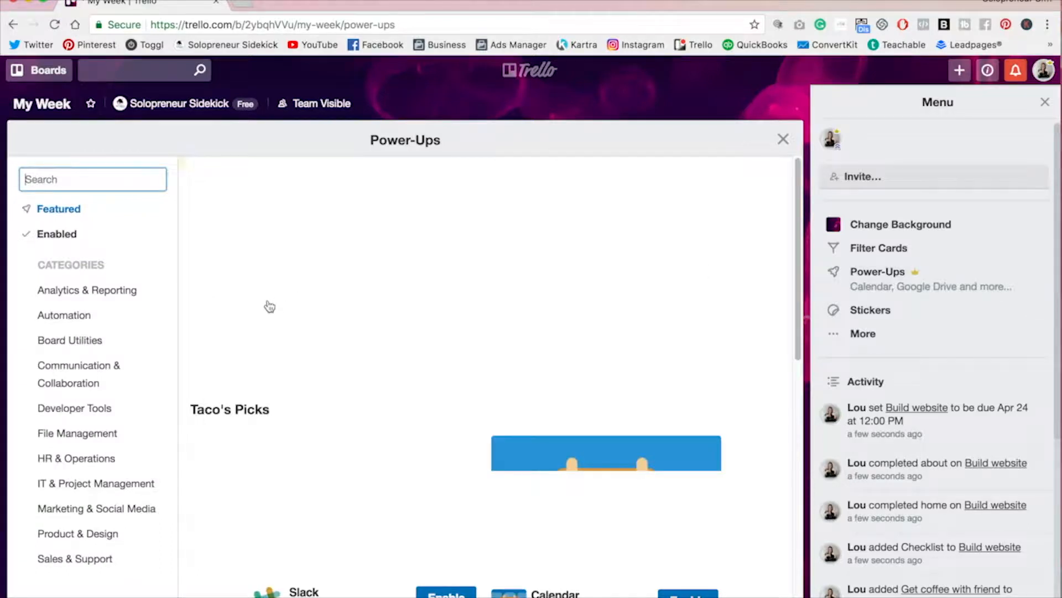
scroll(755, 426, "down", 3)
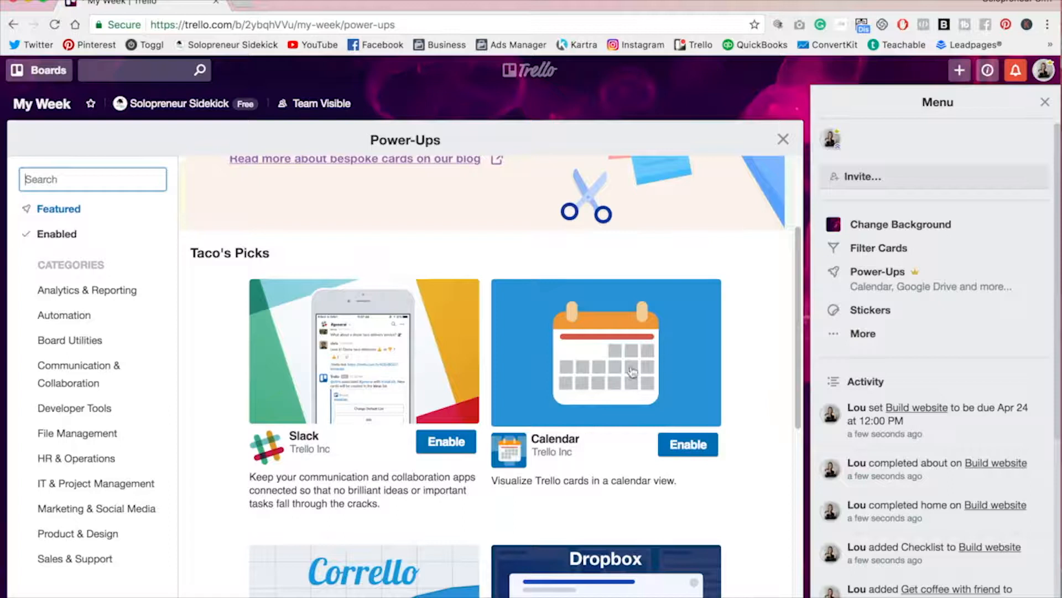
left_click(700, 447)
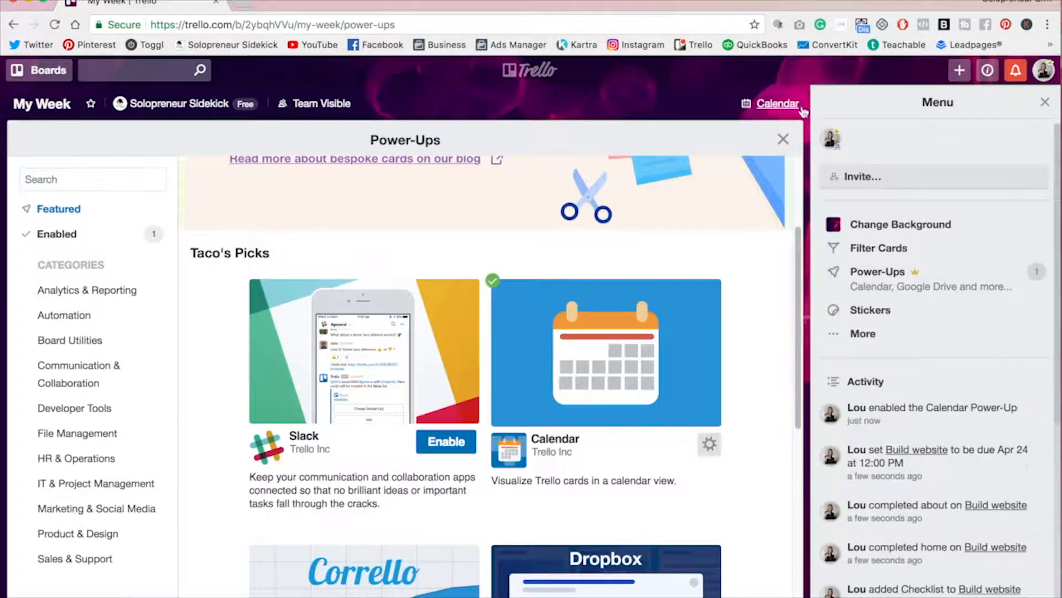
left_click(783, 138)
left_click(1045, 102)
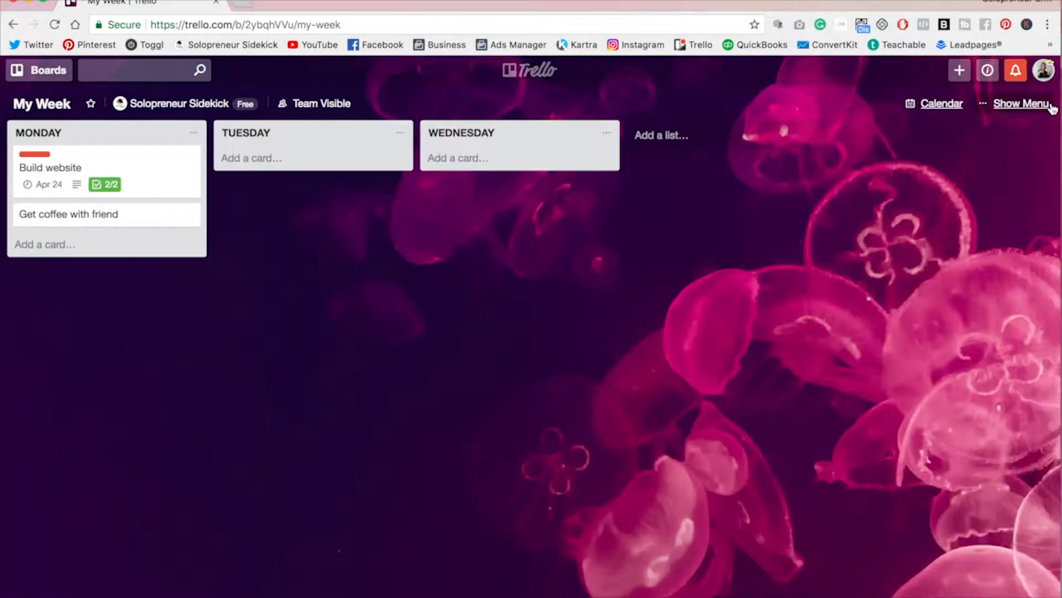
left_click(942, 104)
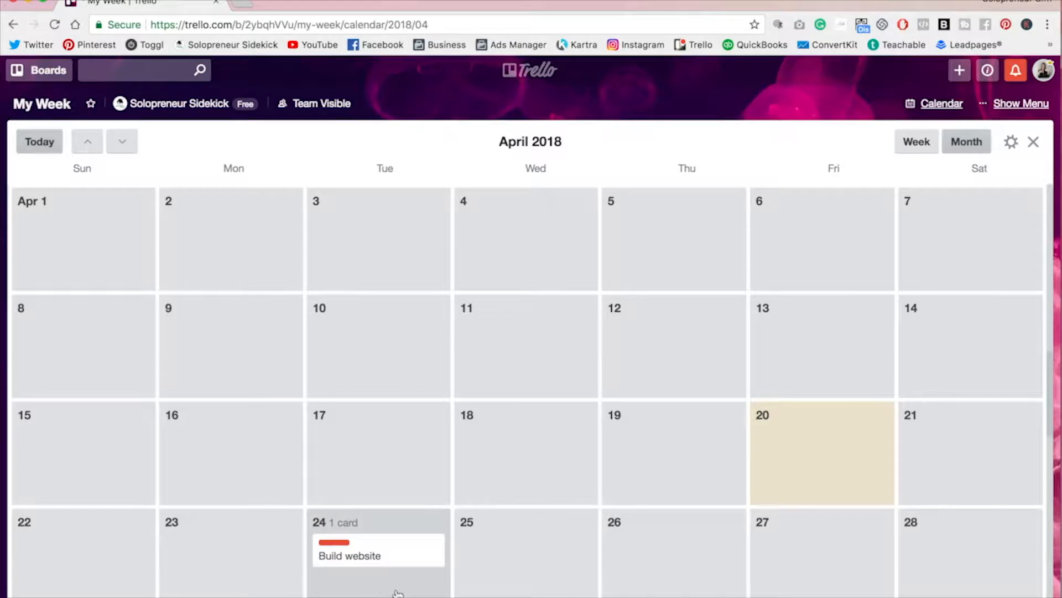
left_click(1033, 142)
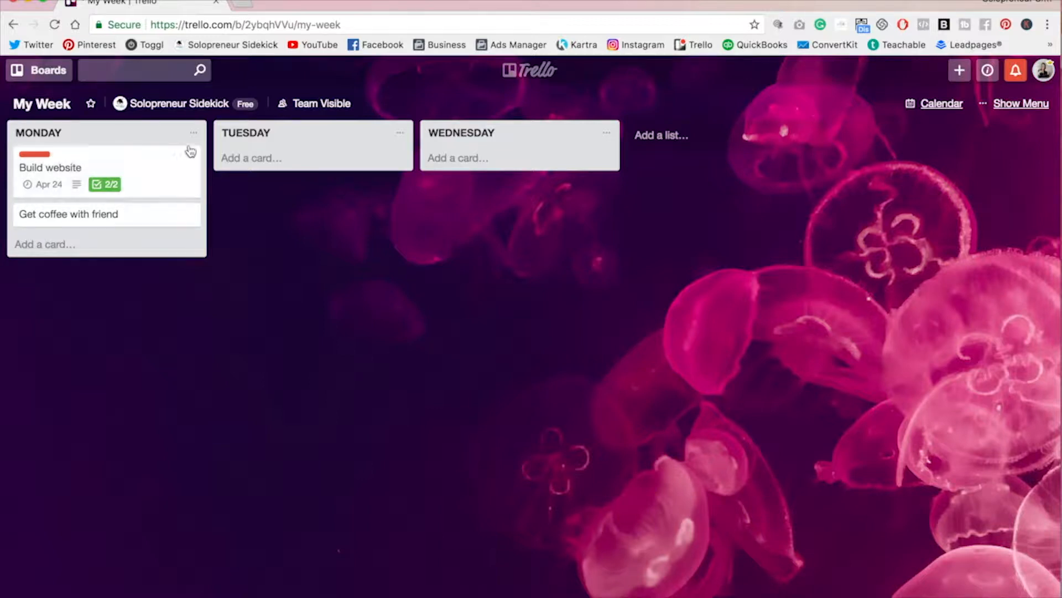
Step: Move Build website to the TUESDAY list and Get coffee with friend to the WEDNESDAY list
left_click_drag(154, 167, 329, 197)
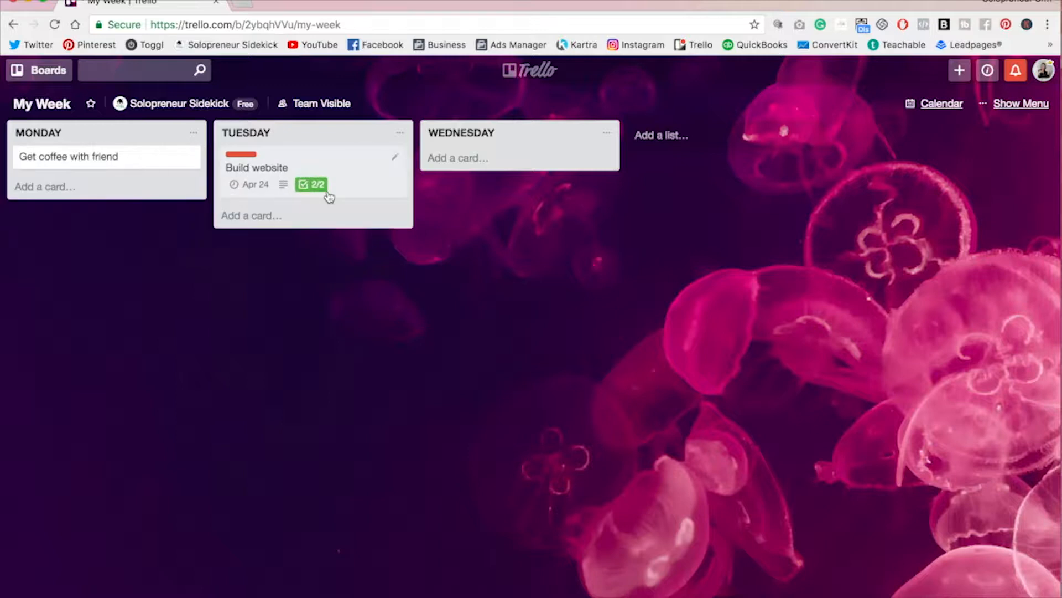
left_click_drag(109, 170, 550, 185)
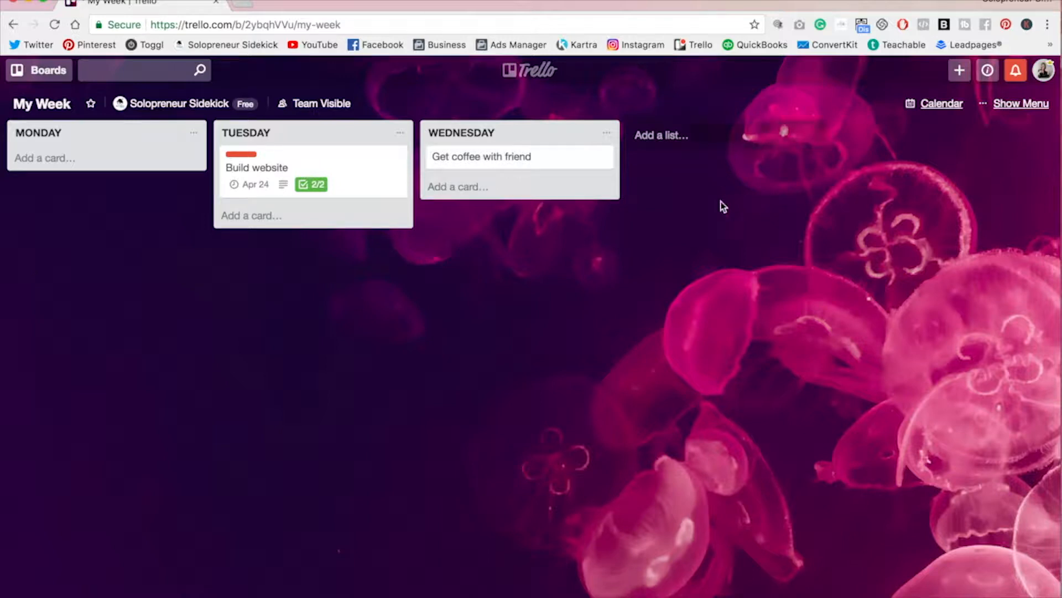
Step: Attach the image WELCOME.png from the computer to the Build website card
left_click(380, 182)
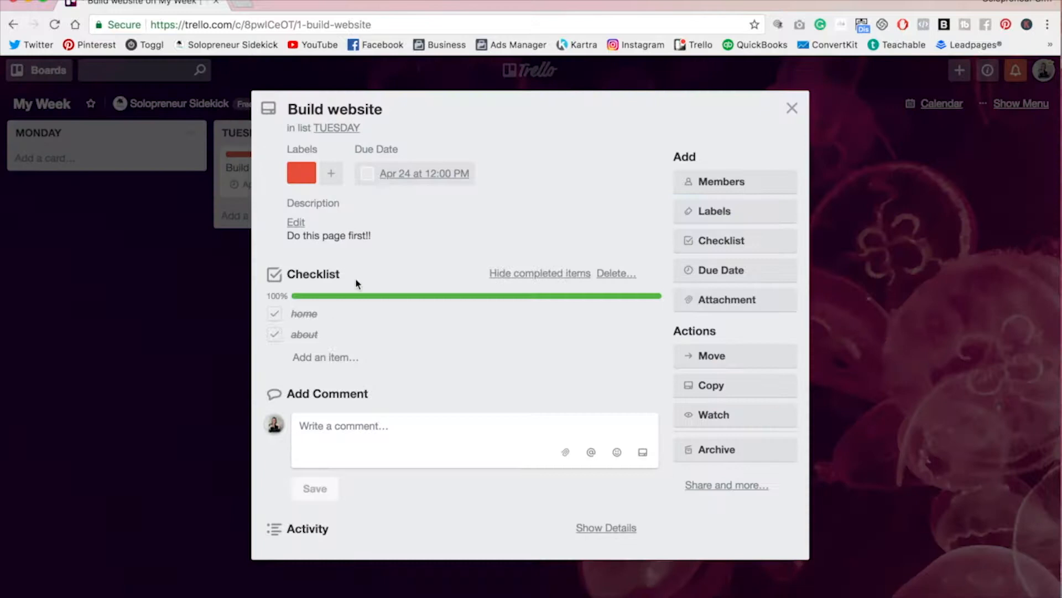
left_click(731, 305)
left_click(739, 357)
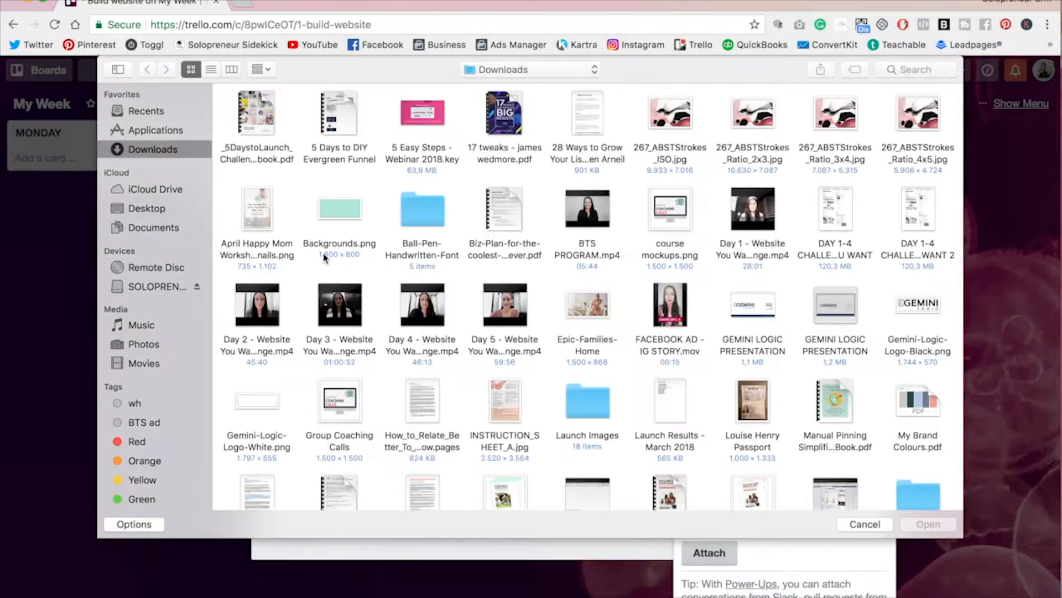
scroll(457, 206, "down", 5)
scroll(457, 206, "down", 3)
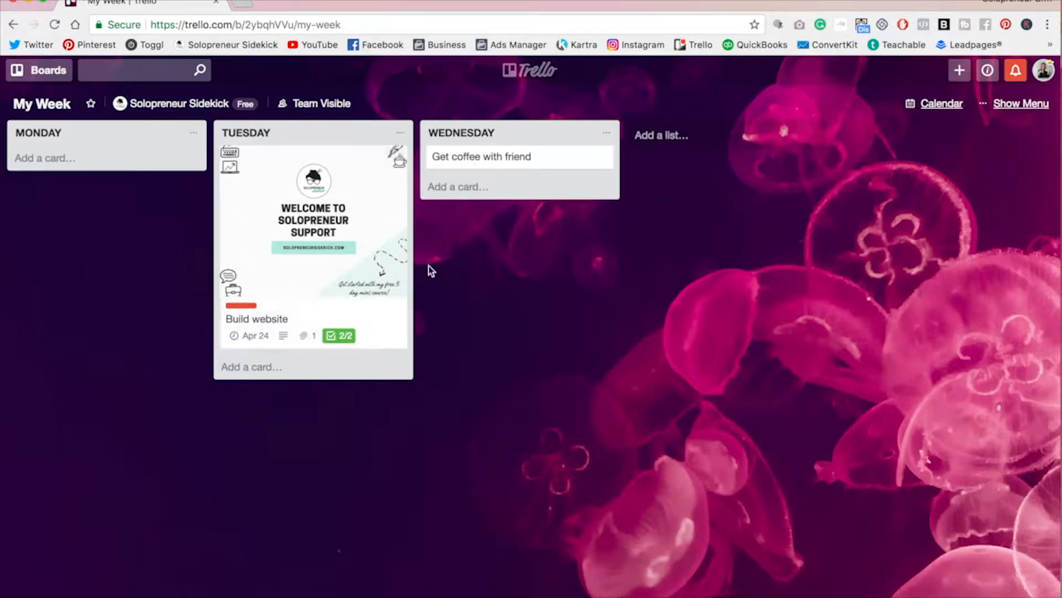
Step: Reopen the Build website card to review its attachment sources and other actions
left_click(348, 246)
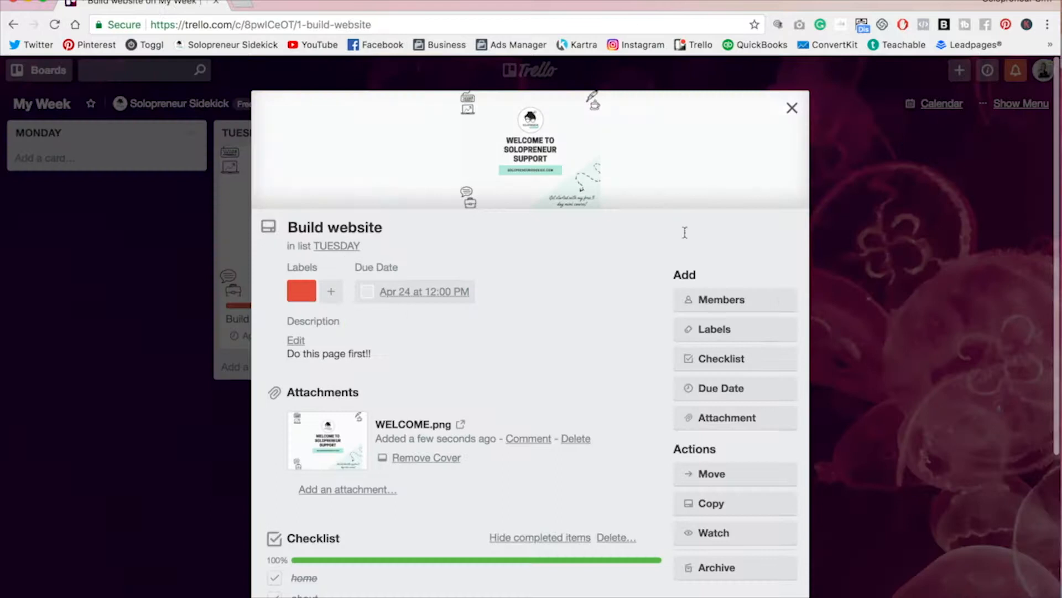
left_click(718, 421)
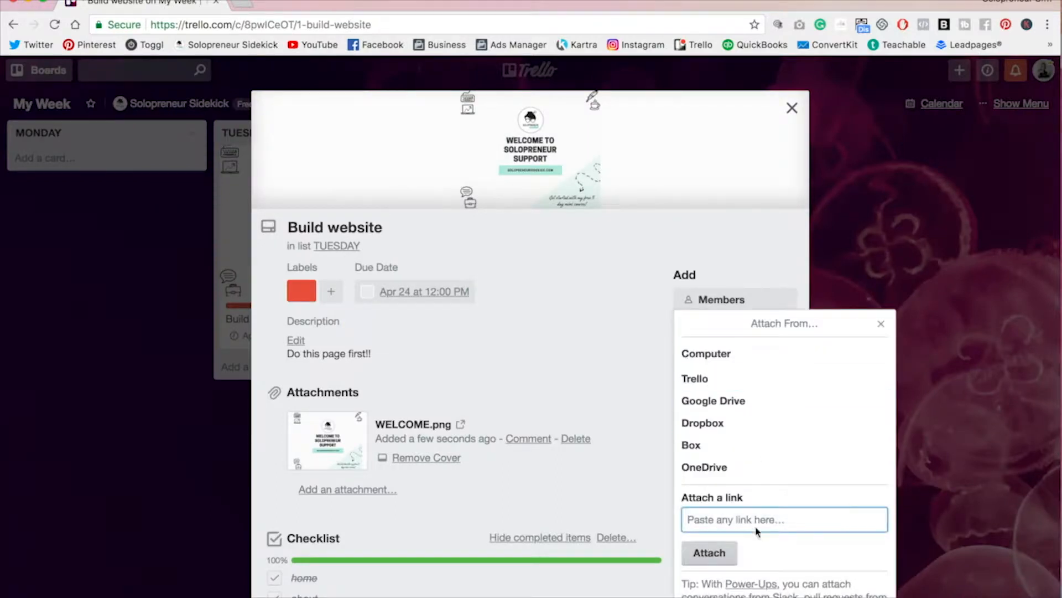
left_click(881, 324)
scroll(792, 221, "down", 3)
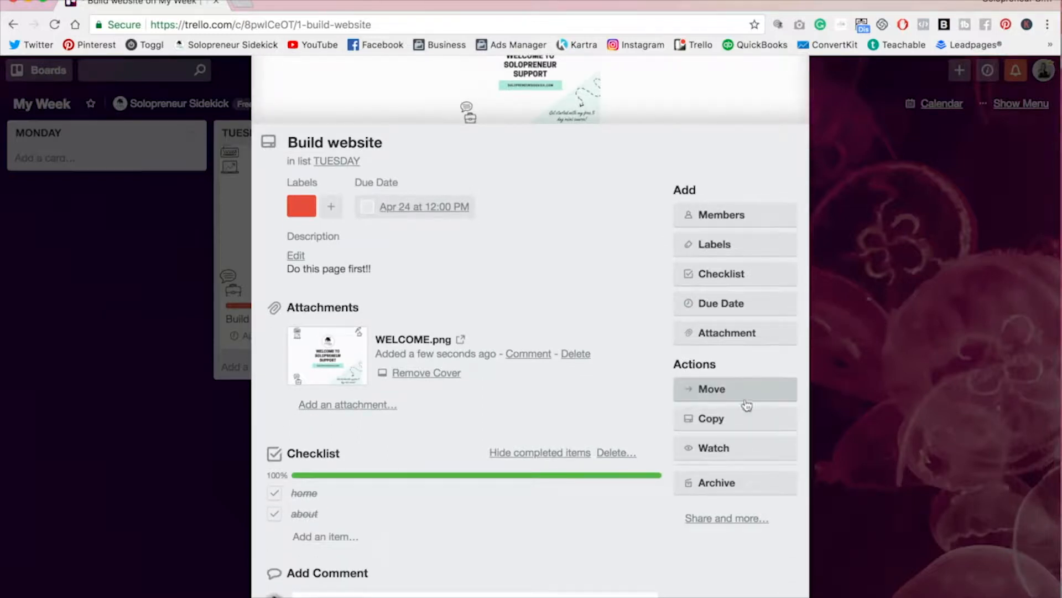
scroll(747, 387, "up", 3)
left_click(792, 107)
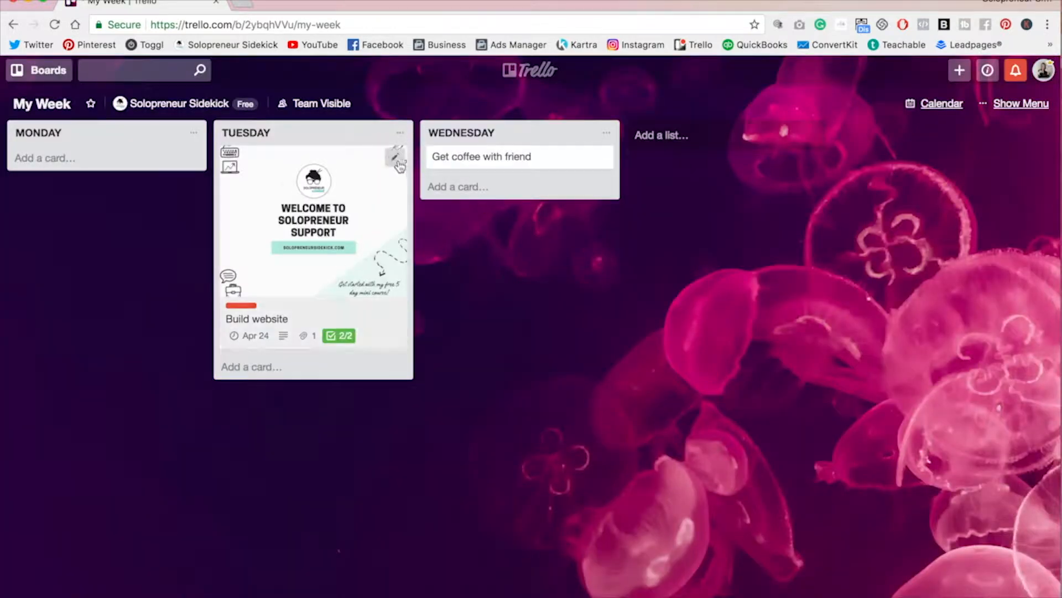
Step: Archive the Build website card
left_click(398, 161)
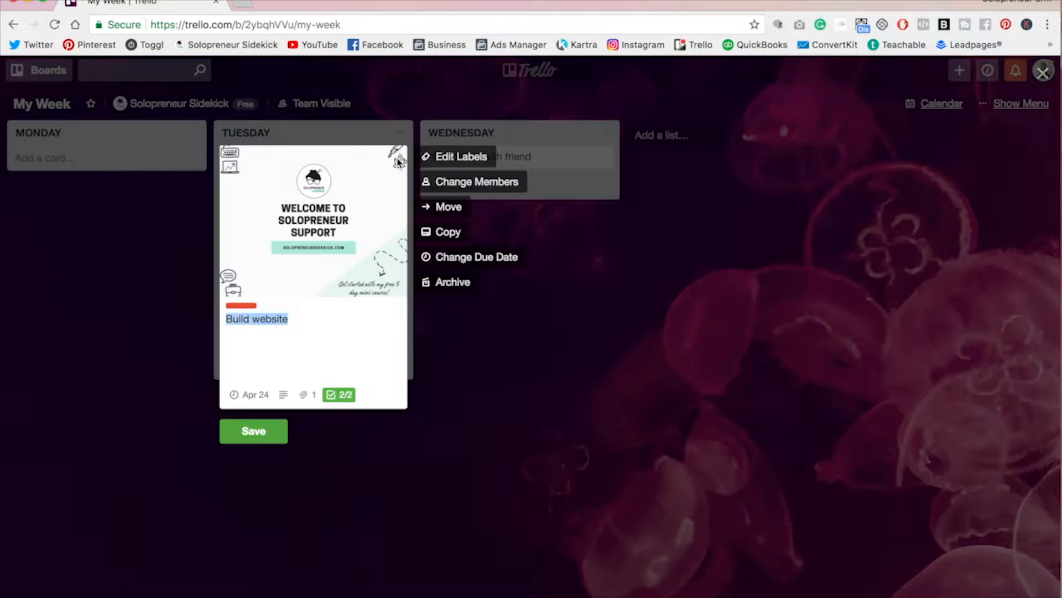
left_click(449, 283)
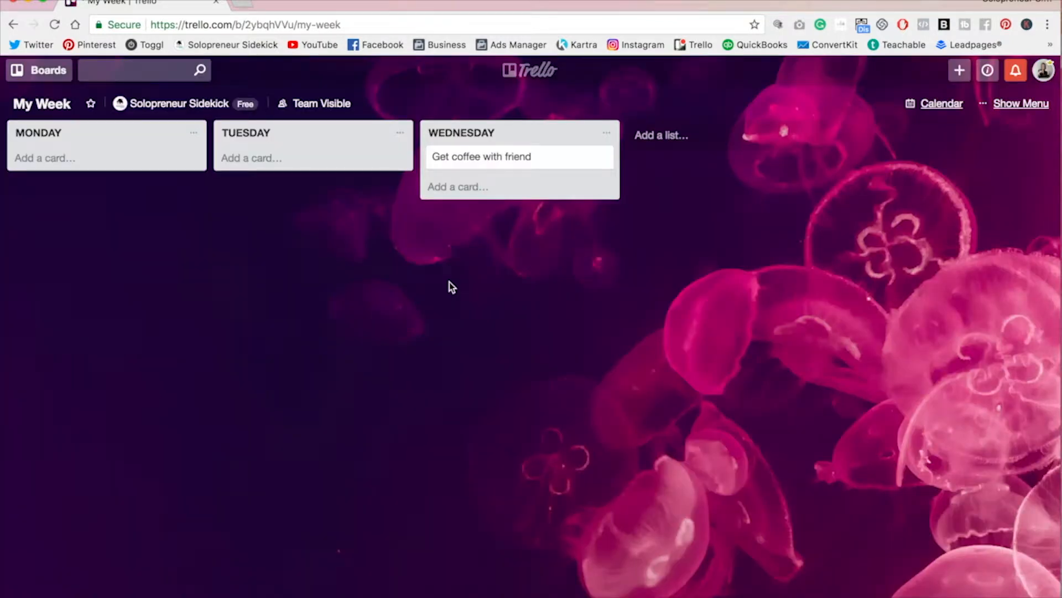
Step: Change the board background to a photo found by searching the photo library for 'laptop'
left_click(1039, 105)
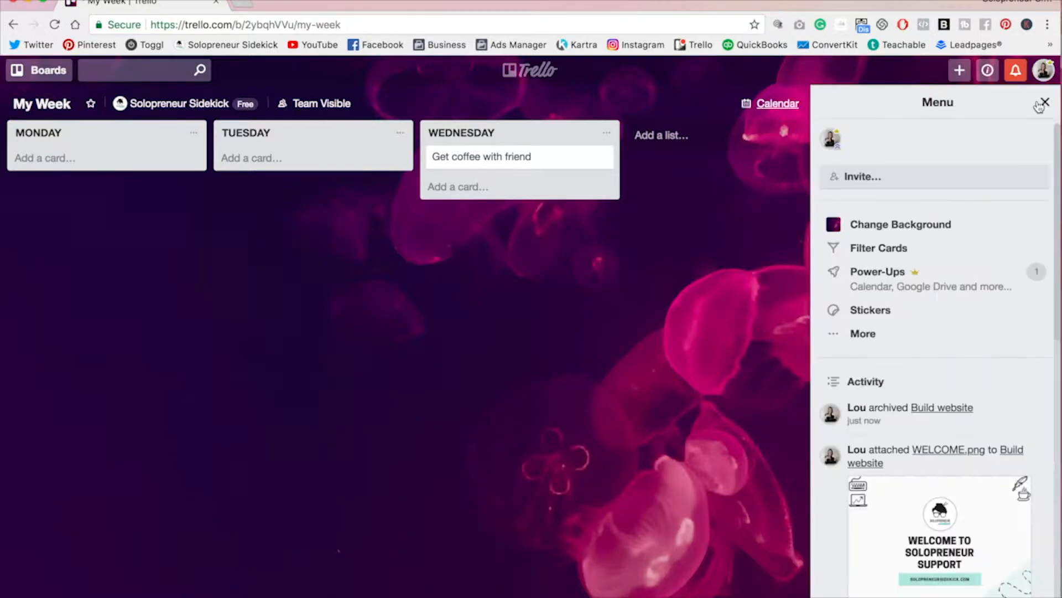
left_click(949, 223)
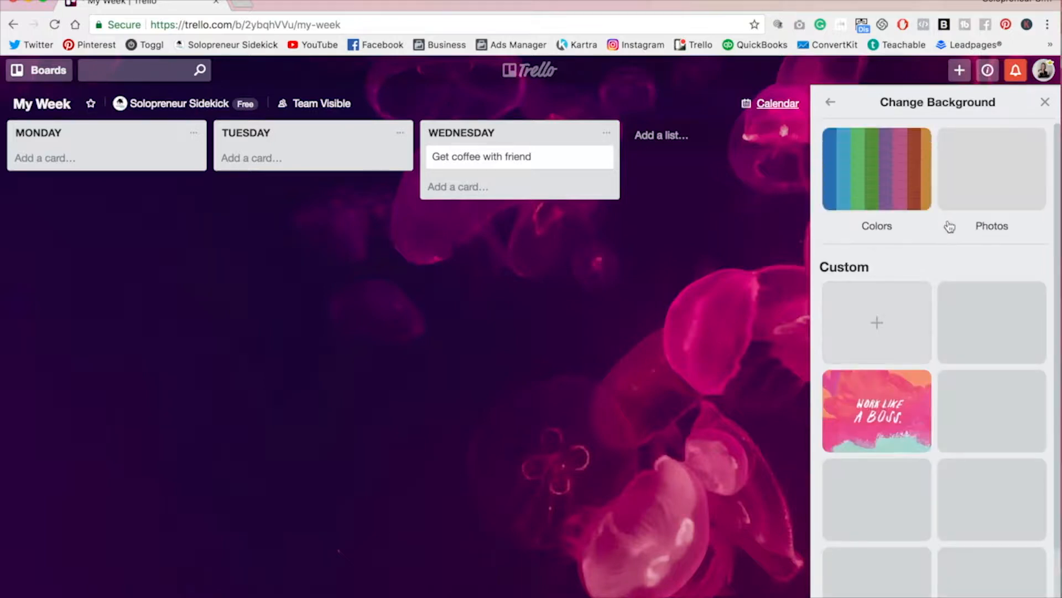
left_click(997, 161)
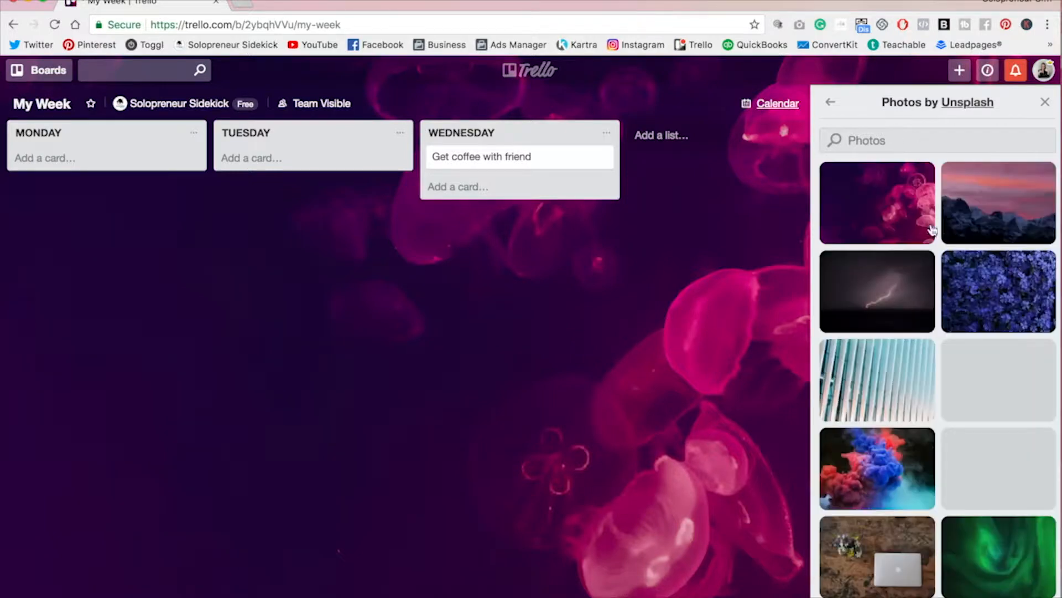
scroll(935, 229, "down", 5)
left_click(868, 138)
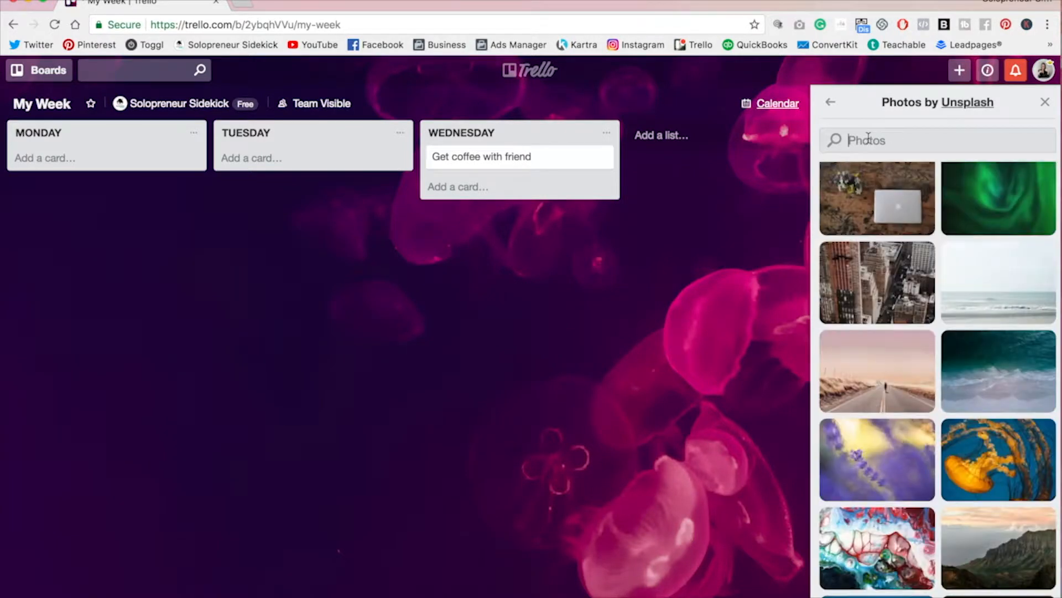
type("laptop")
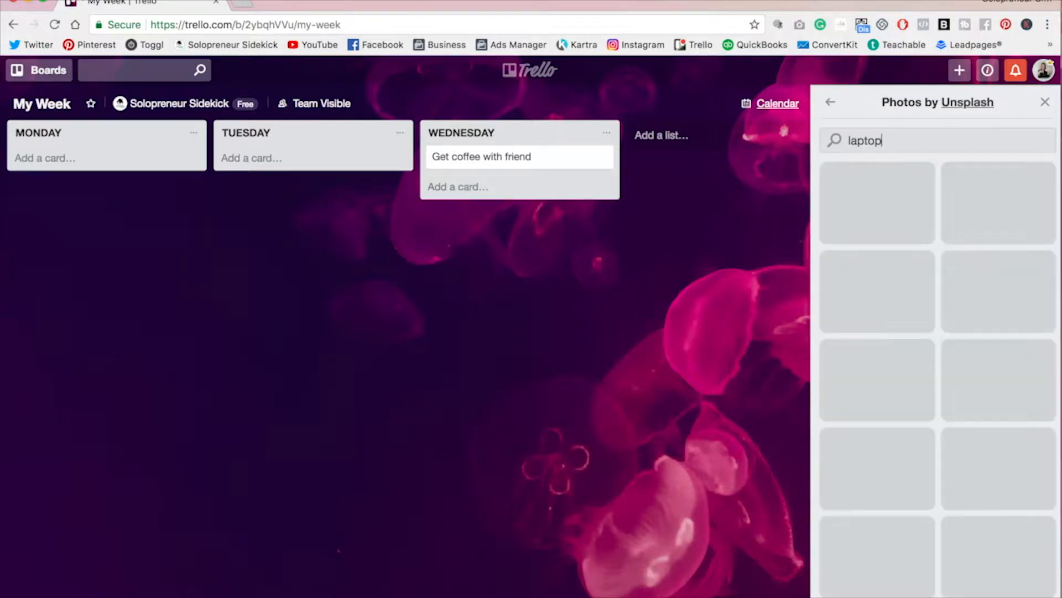
left_click(1006, 369)
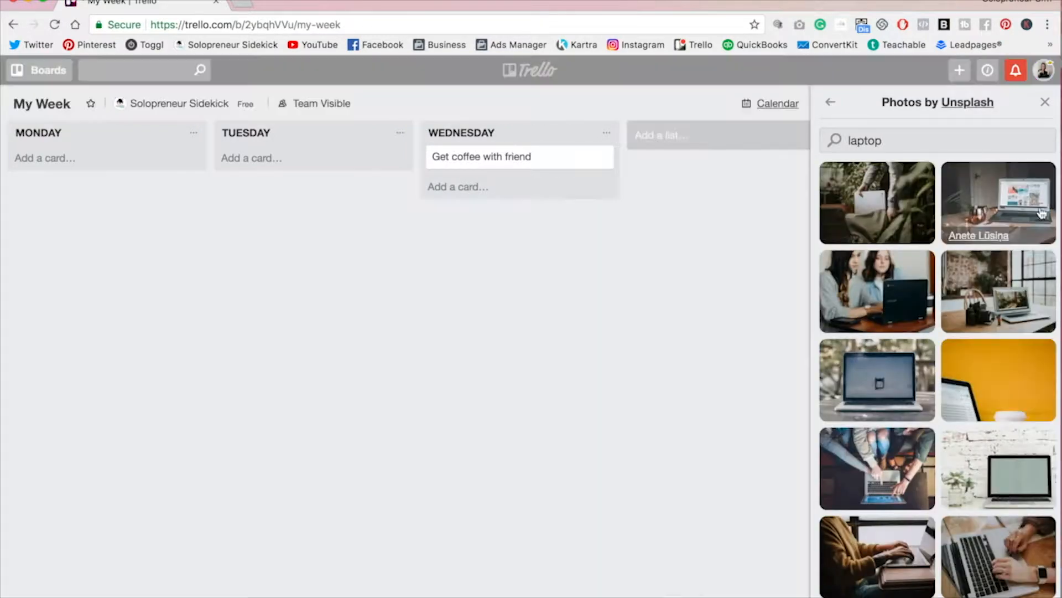
left_click(1044, 102)
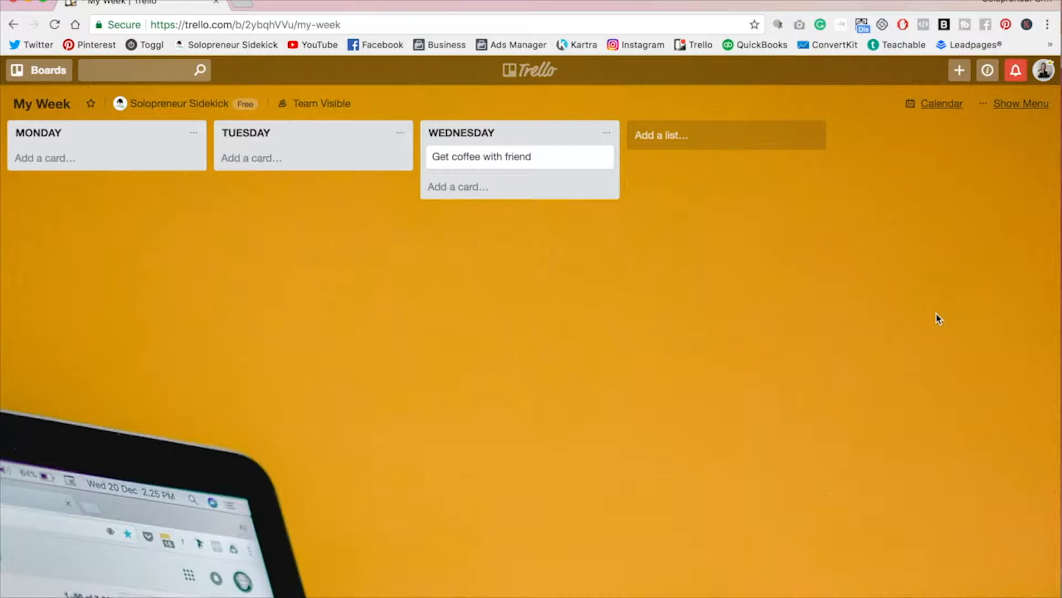
Step: Open the boards list to view the starred and recent boards
left_click(65, 71)
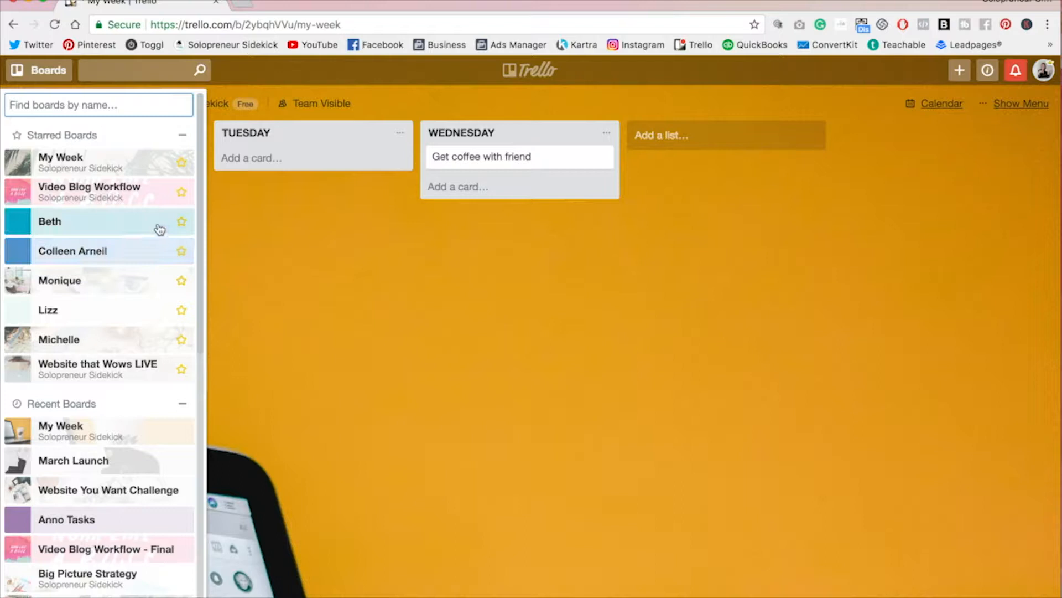
left_click(973, 325)
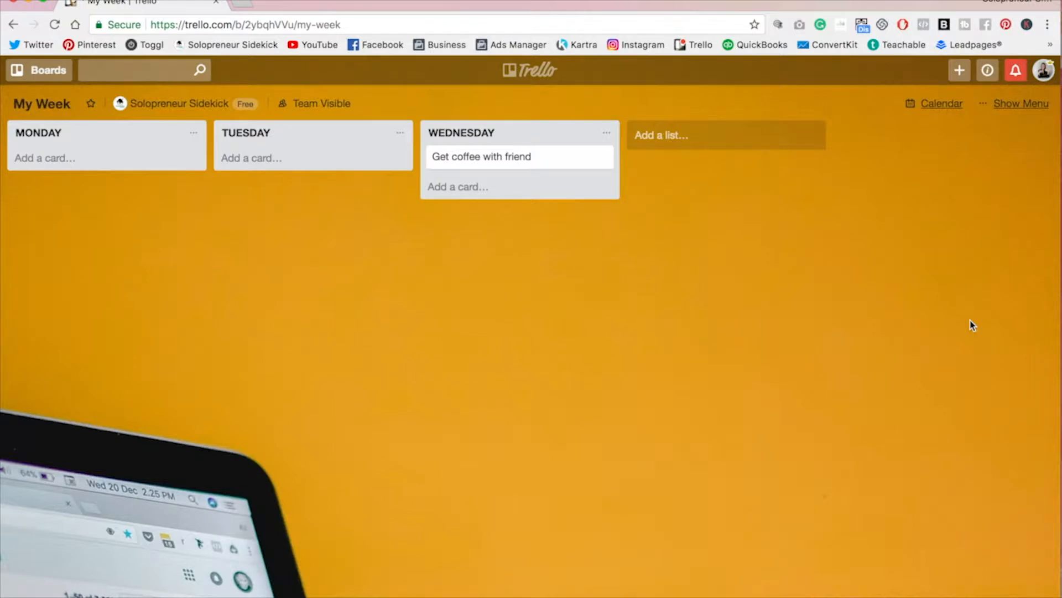
Step: Open the Anno Tasks board from the boards list
left_click(57, 77)
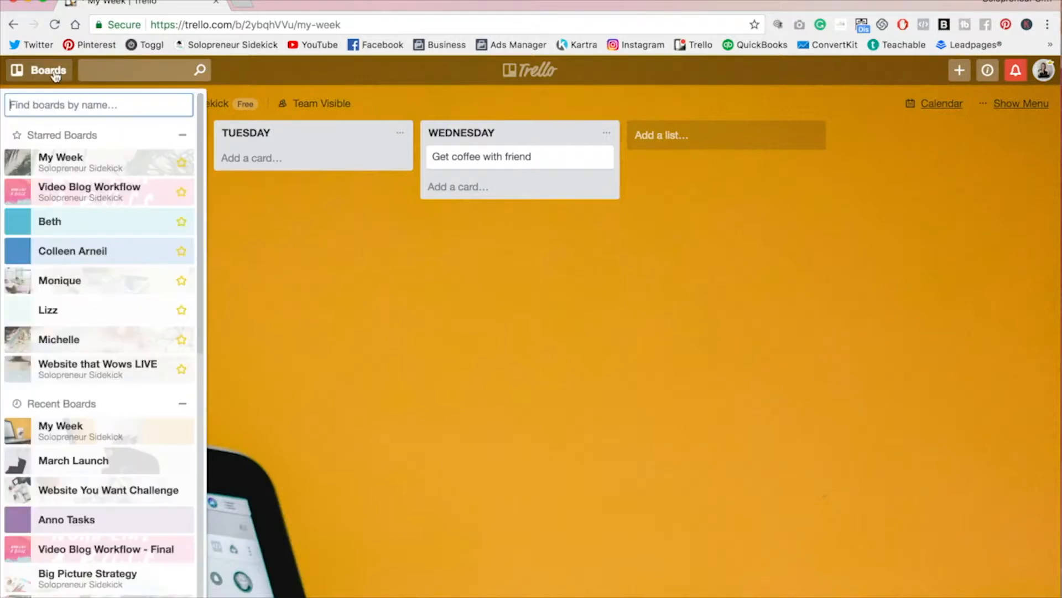
left_click(75, 519)
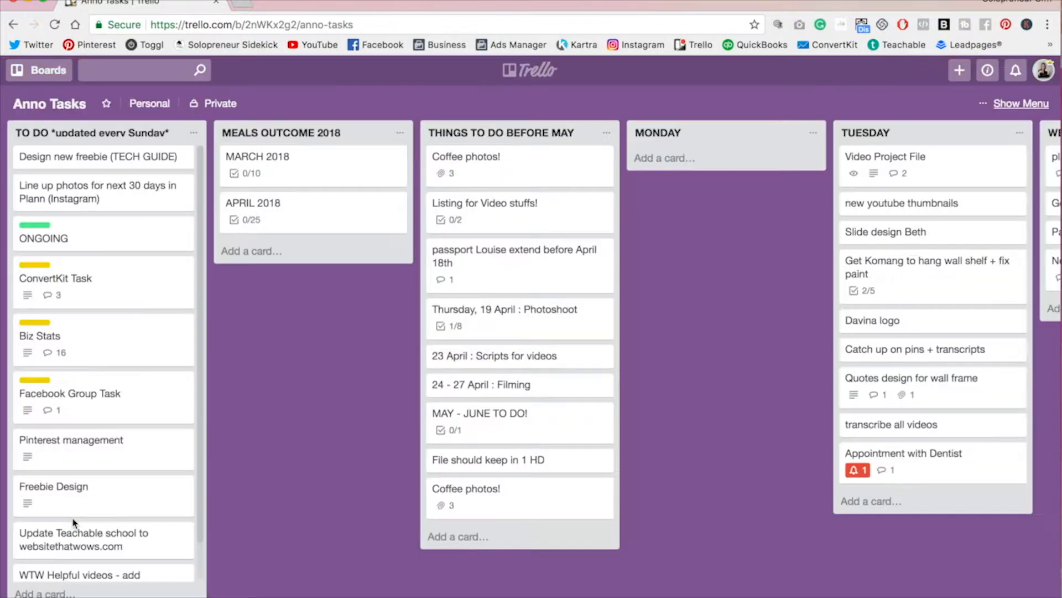
scroll(69, 494, "right", 6)
scroll(68, 475, "right", 5)
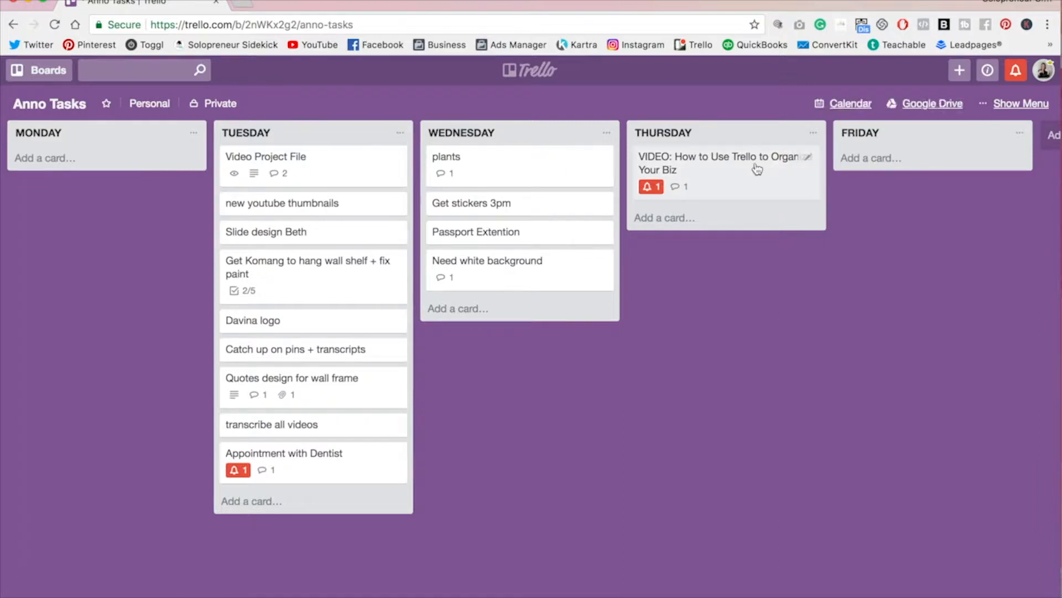
Step: Open the 'VIDEO: How to Use Trello to Organize Your Biz' card and post the comment 'write comment here!' mentioning a team member
left_click(729, 171)
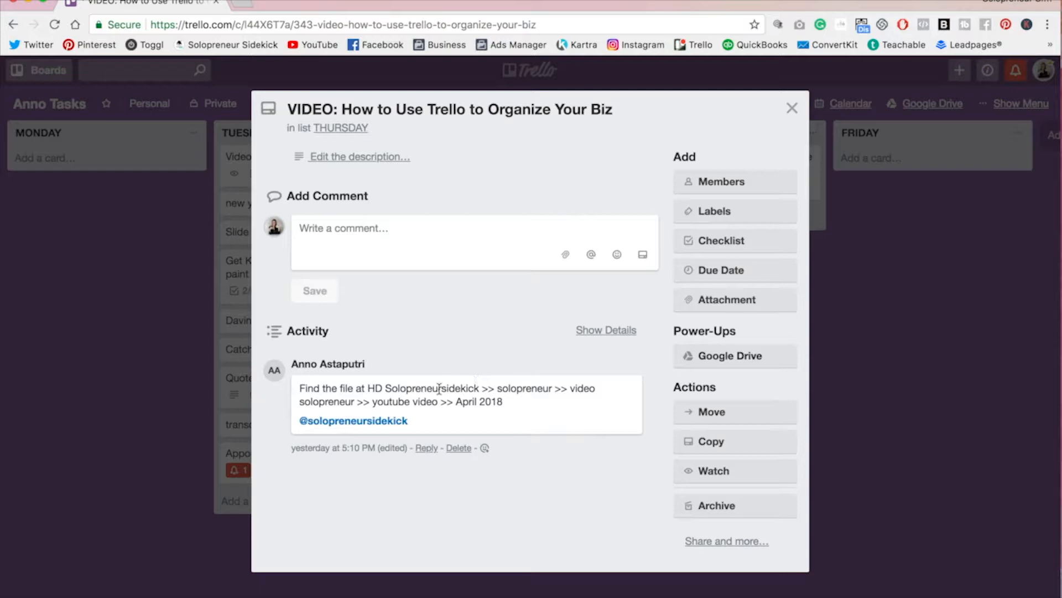
left_click(375, 237)
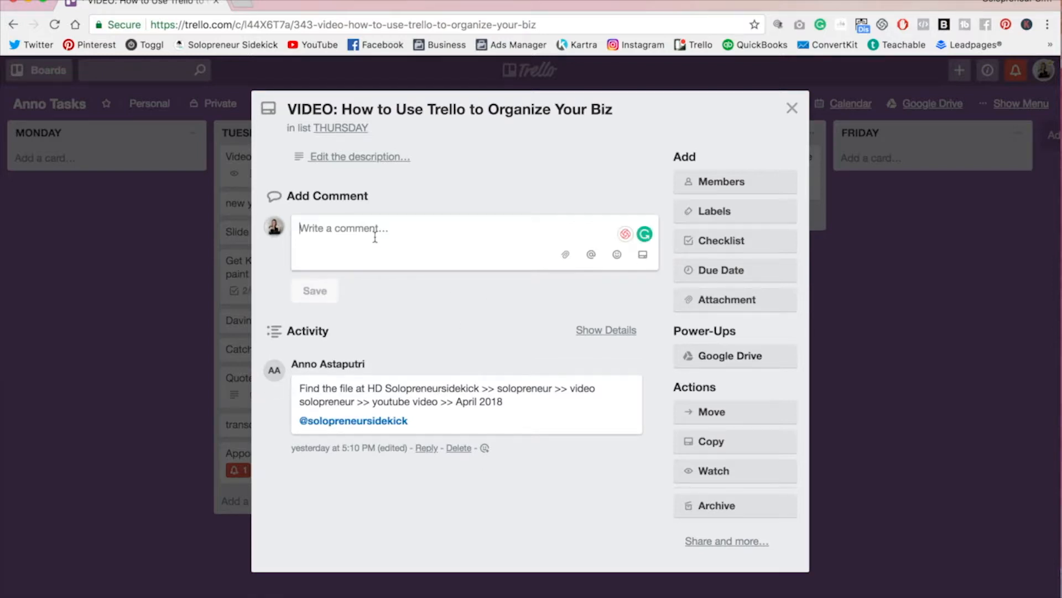
type("write com")
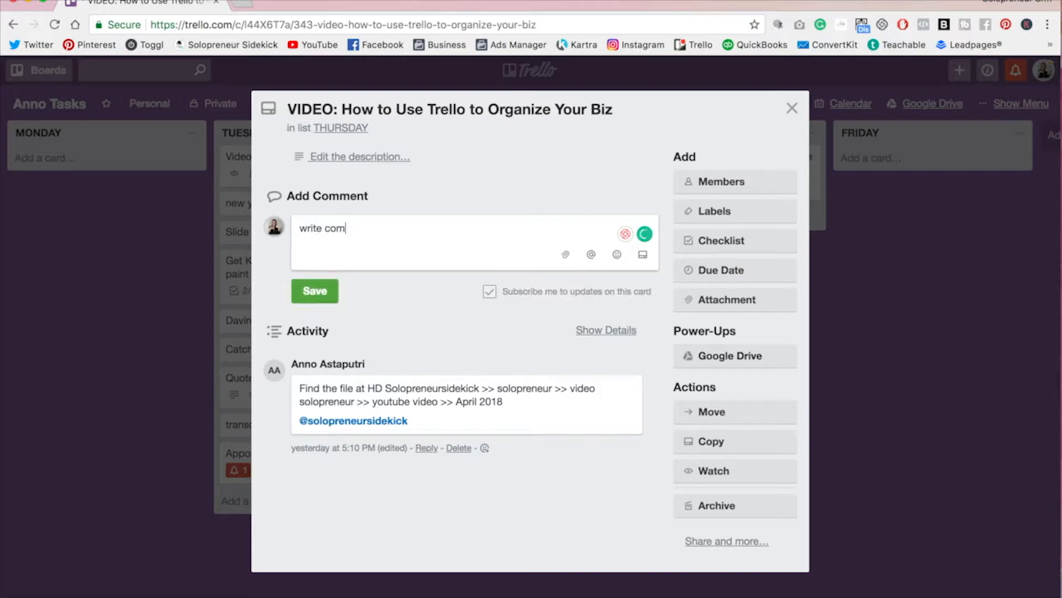
type("ment here!")
left_click(591, 255)
left_click(609, 355)
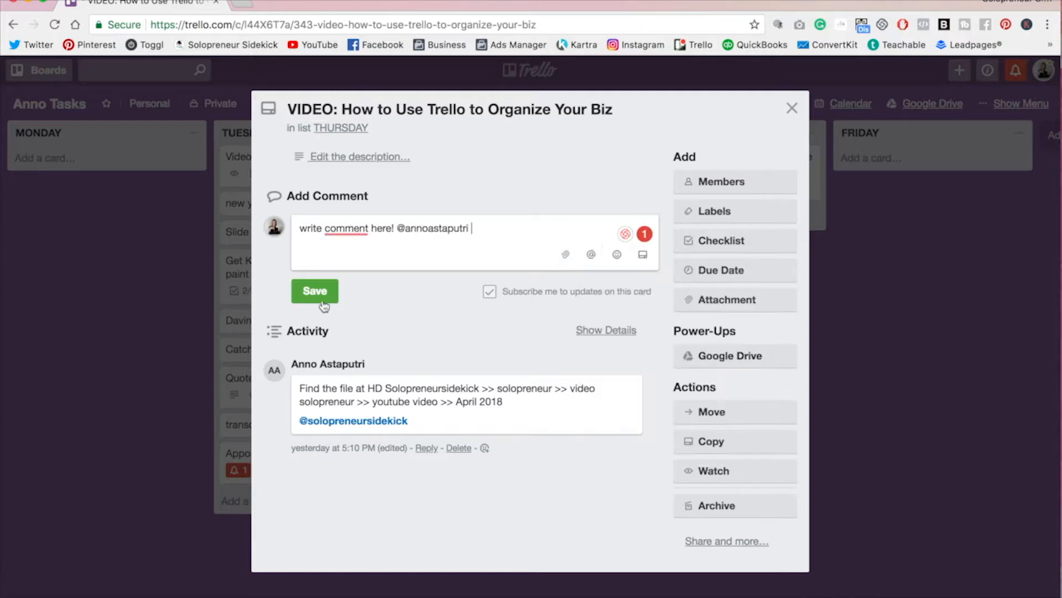
left_click(317, 291)
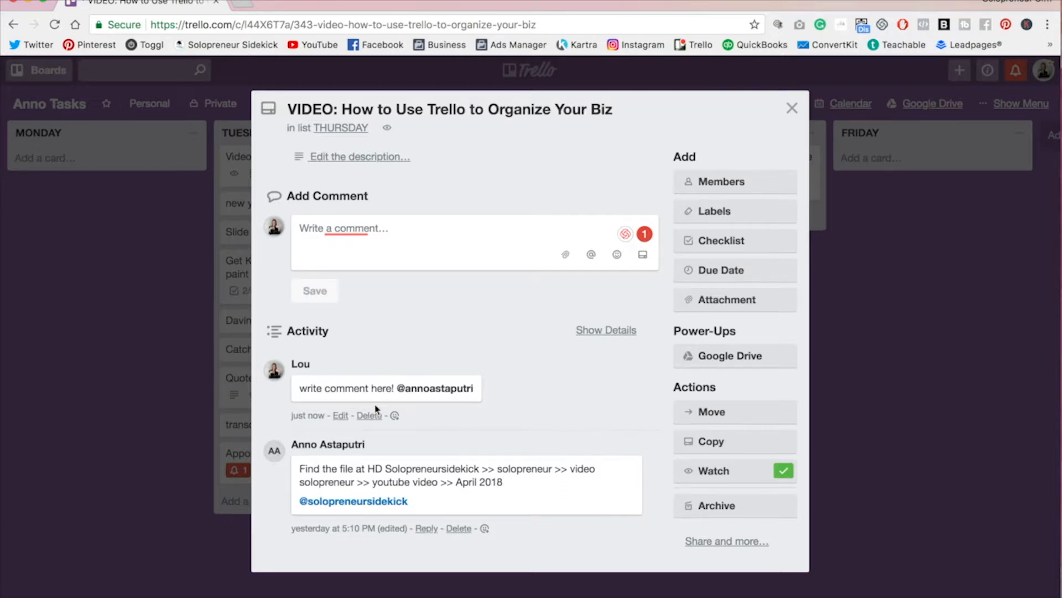
Step: Delete the newly posted comment and close the card
left_click(375, 422)
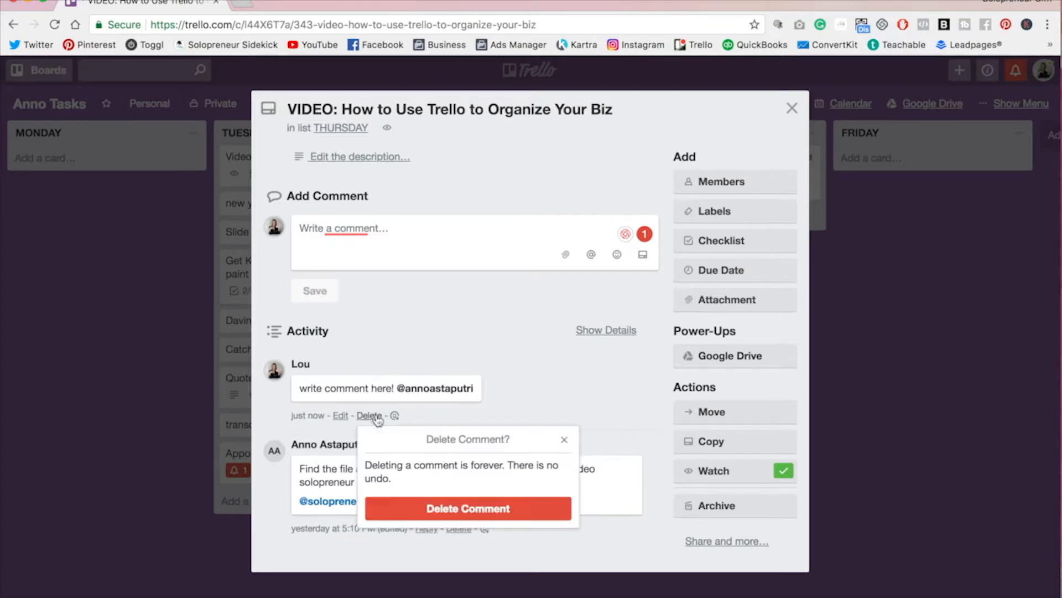
left_click(483, 508)
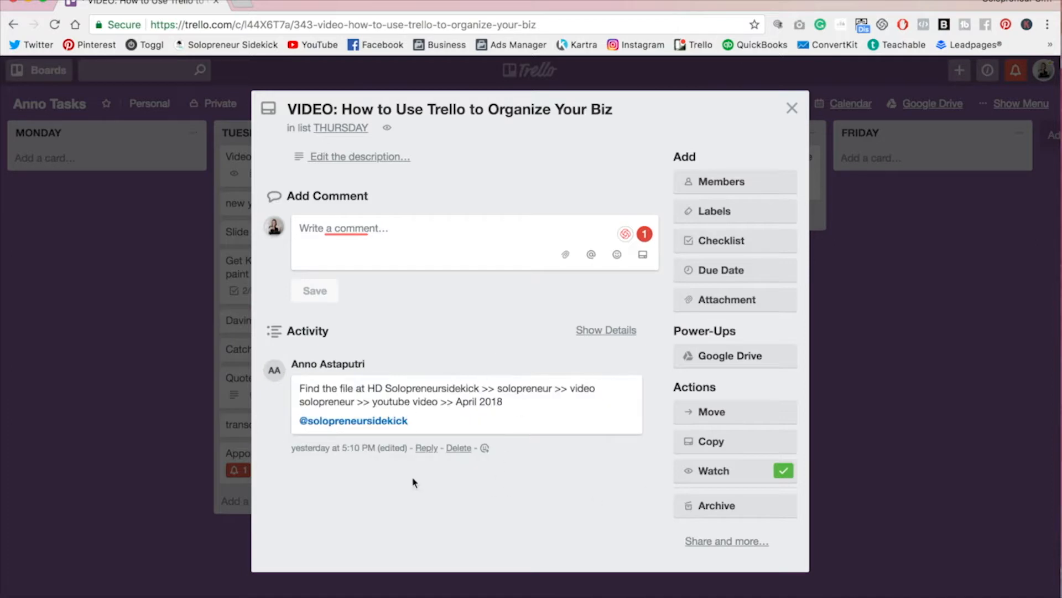
left_click(791, 108)
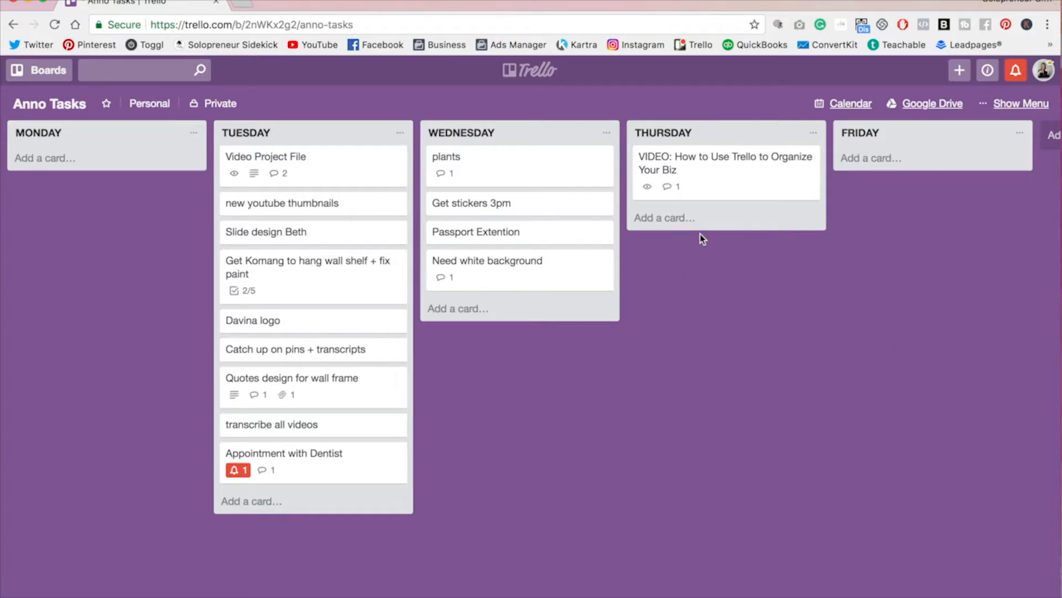
Step: Add a card named 'to do!' to the THURSDAY list
left_click(691, 219)
type("to do!")
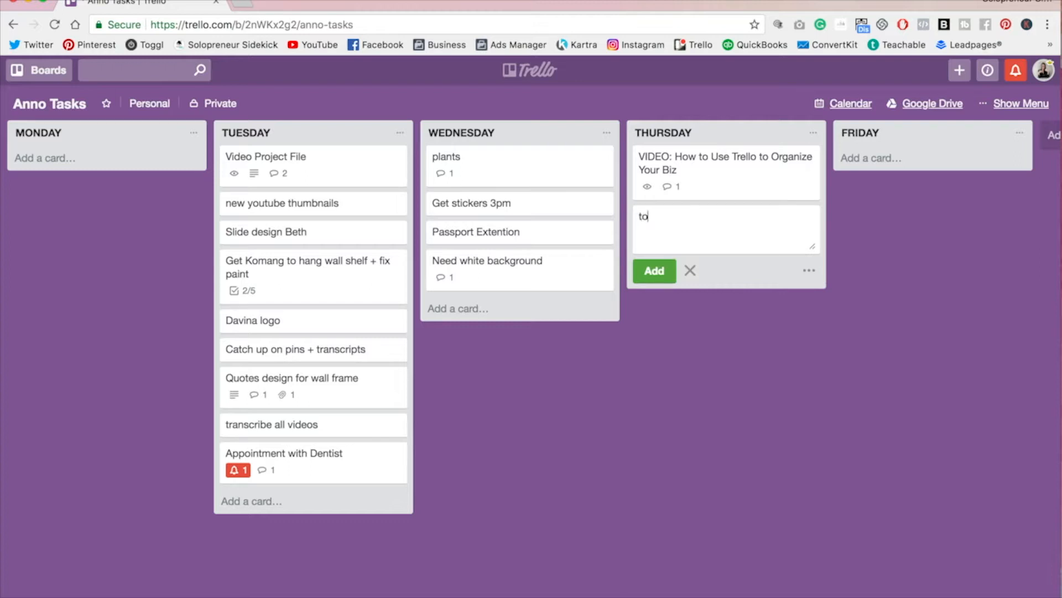
left_click(658, 272)
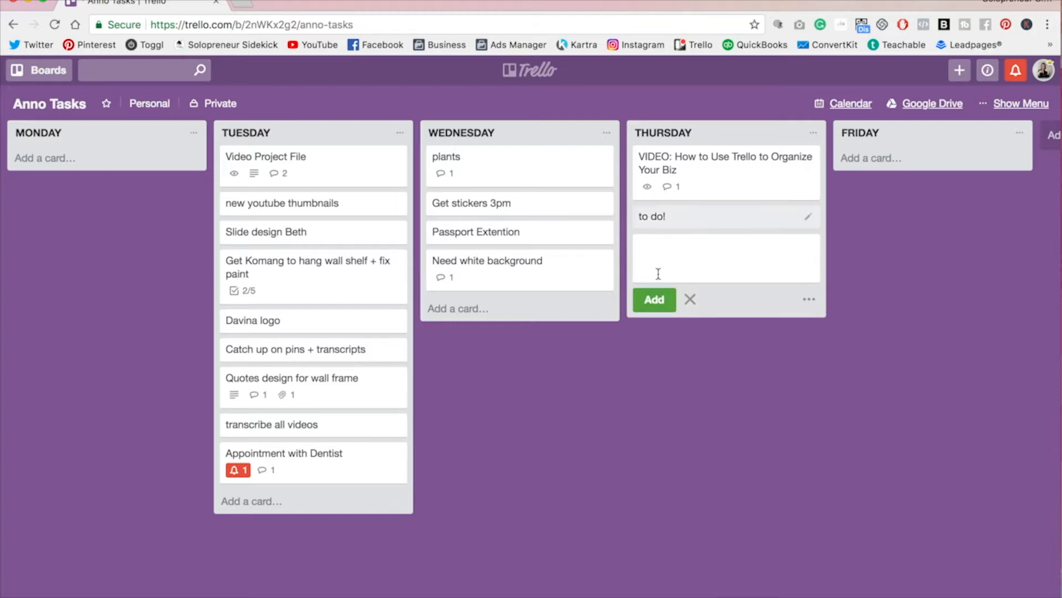
left_click(734, 450)
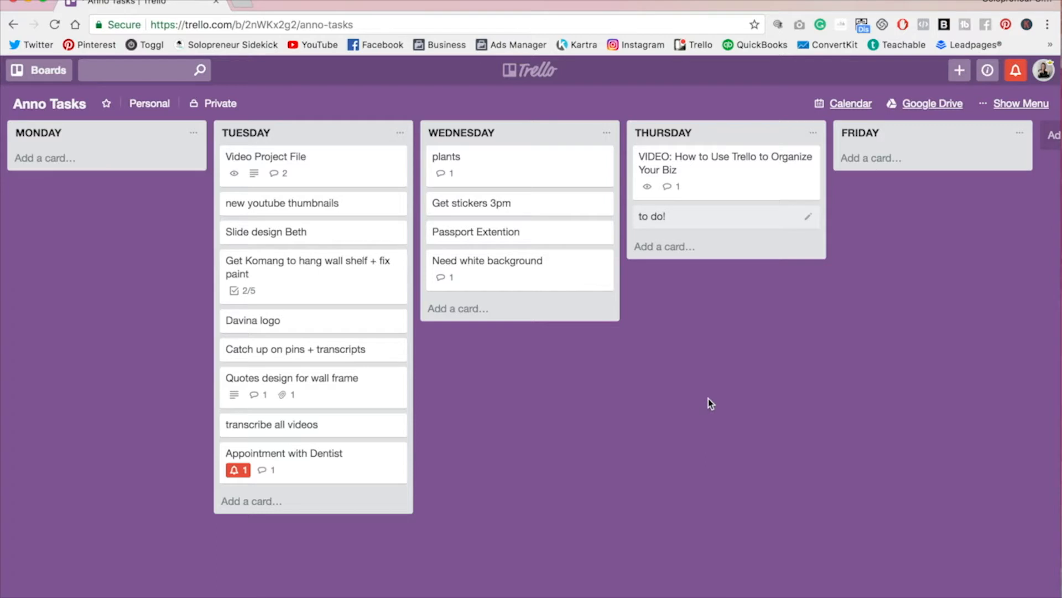
Step: Archive every card in the WEDNESDAY list through each card's quick edit options
left_click(606, 160)
left_click(650, 283)
left_click(603, 157)
left_click(645, 283)
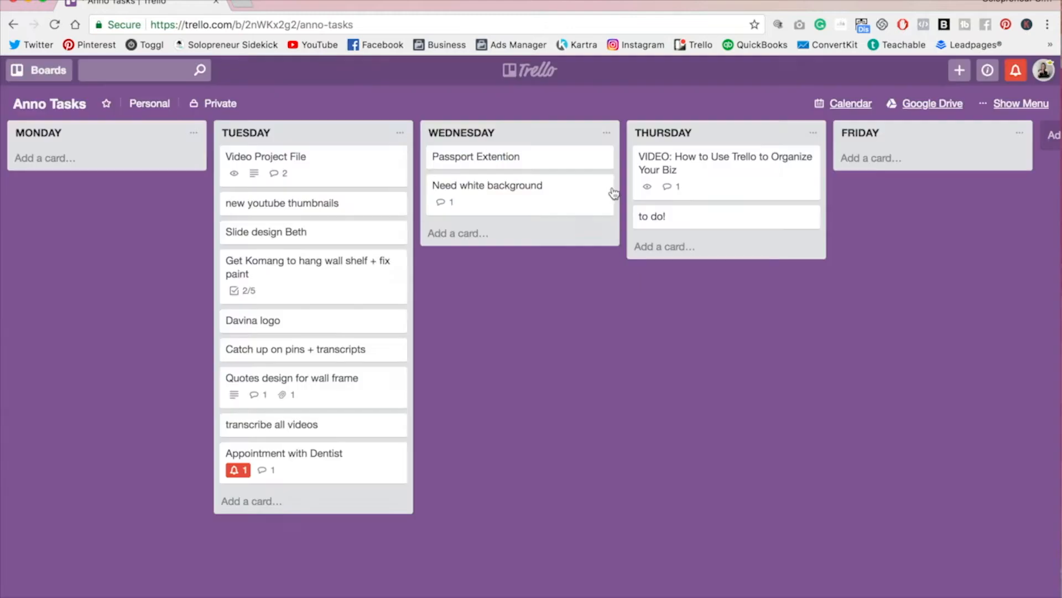
mouse_move(603, 160)
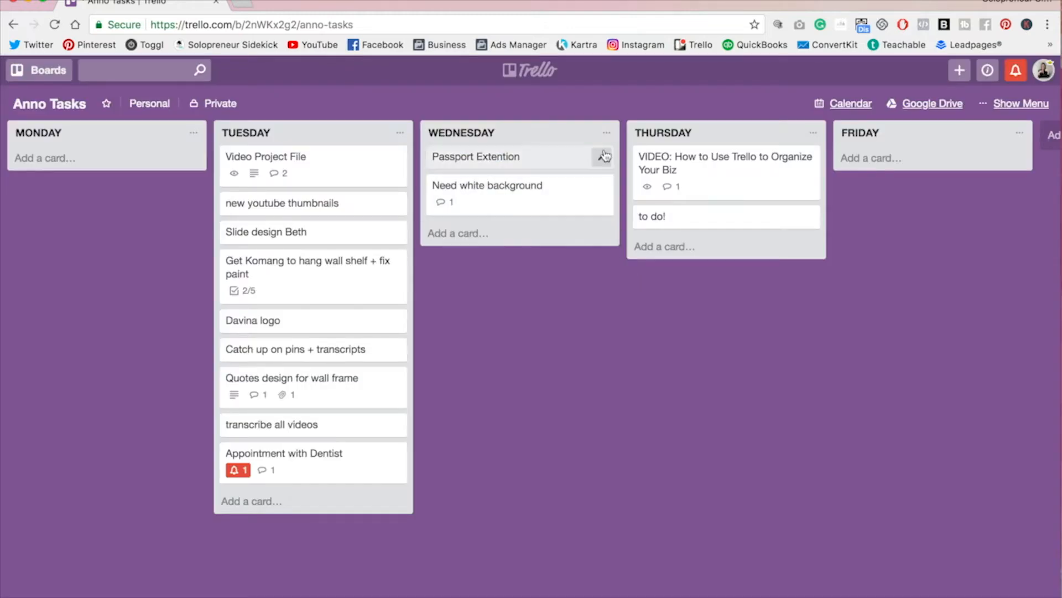
left_click(603, 160)
left_click(645, 281)
left_click(602, 157)
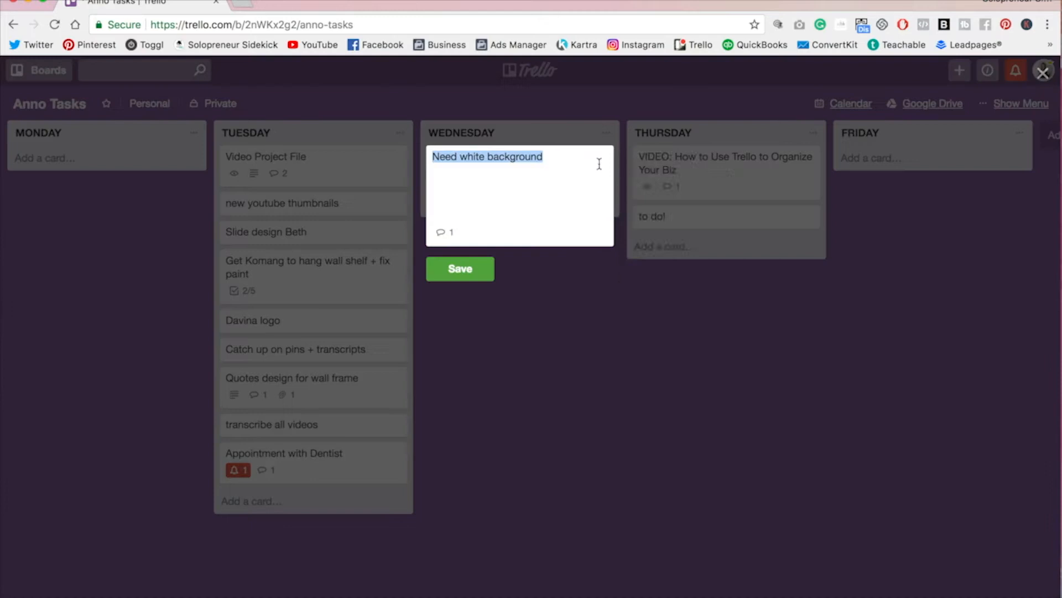
left_click(645, 281)
Step: Switch to the starred My Week board from the boards list
scroll(577, 319, "right", 3)
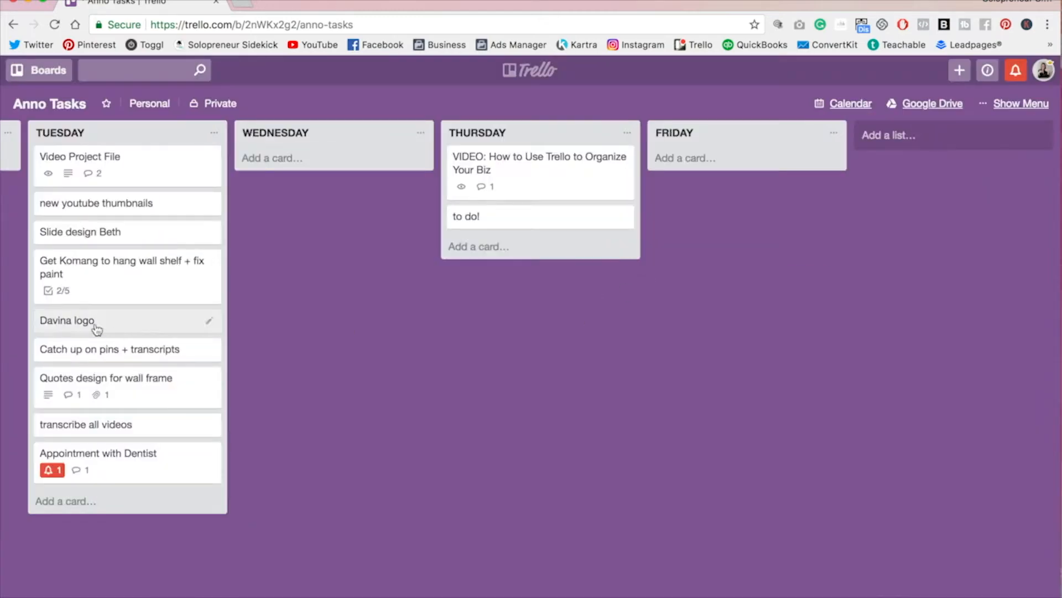
left_click(49, 71)
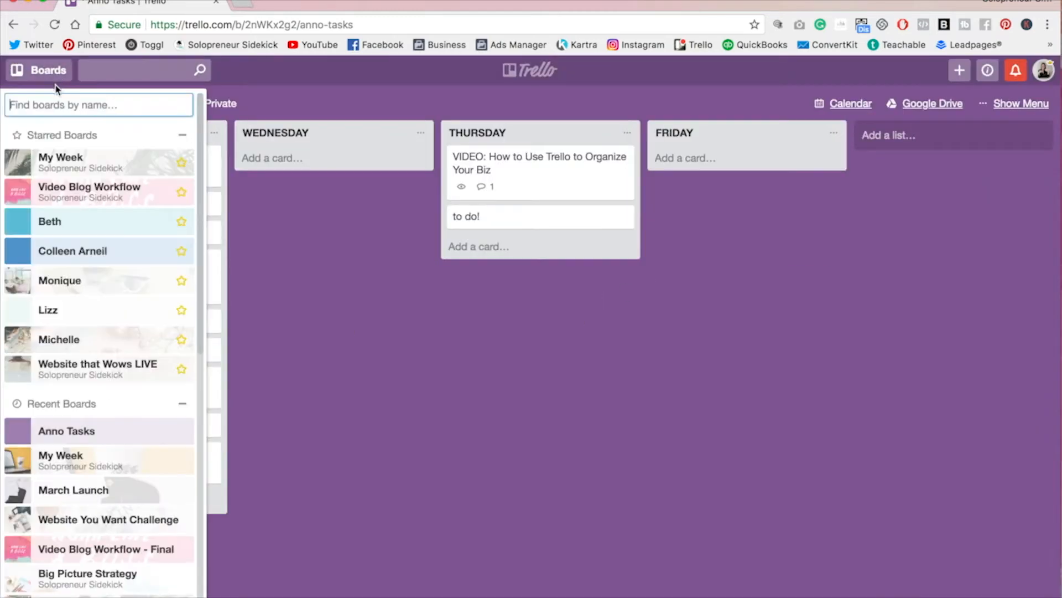
left_click(75, 159)
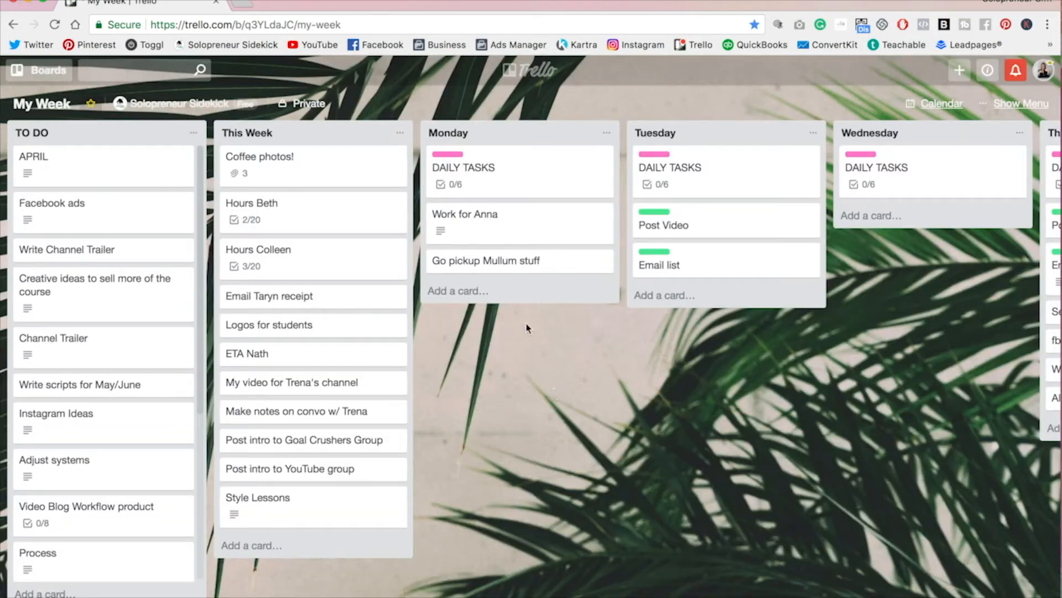
Step: Open the board menu and go to the Power-Ups settings
scroll(581, 419, "right", 5)
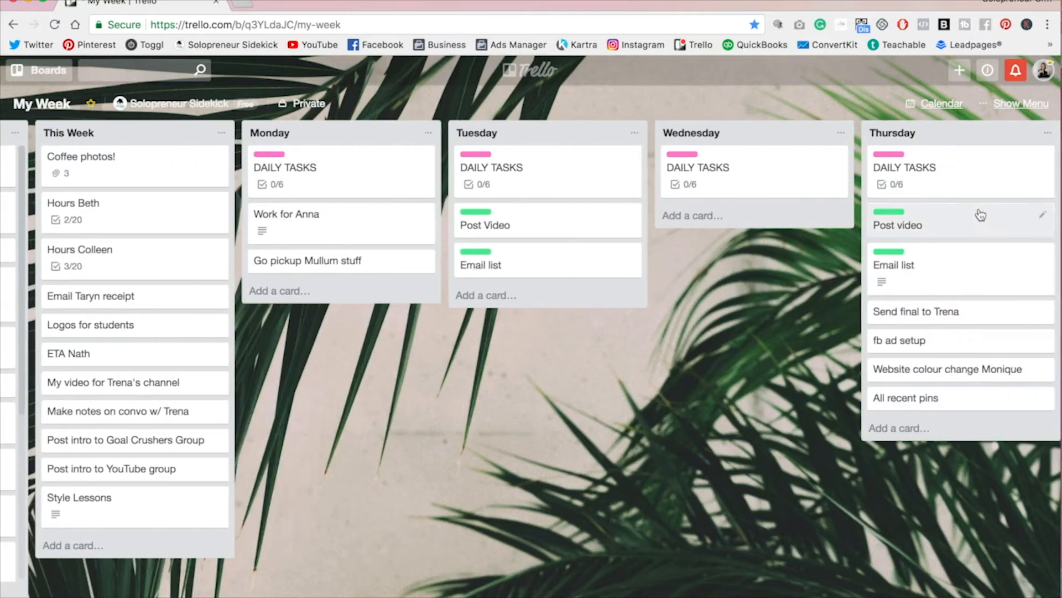
left_click(1022, 106)
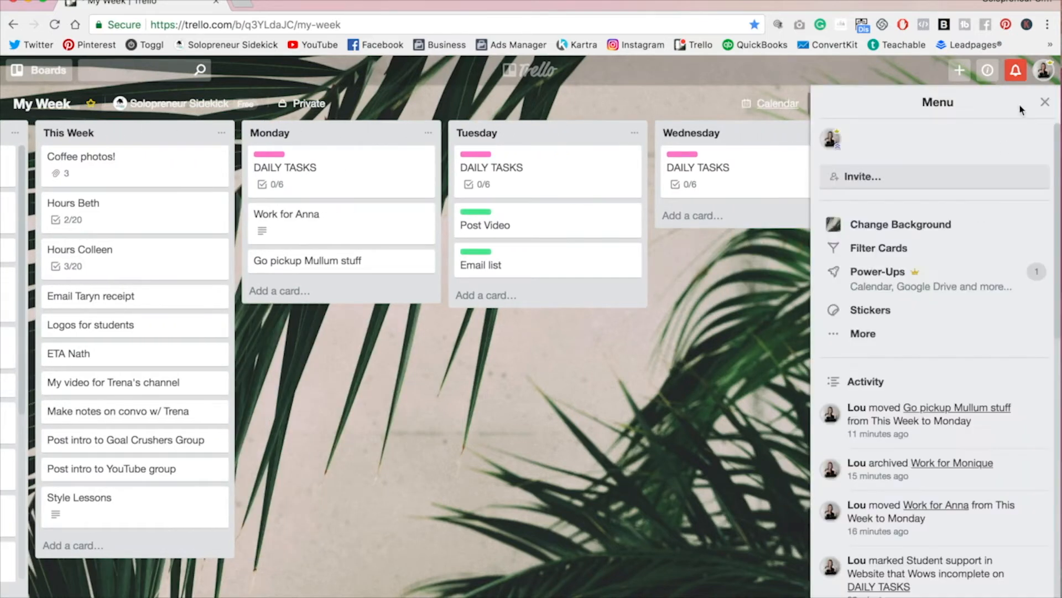
left_click(956, 285)
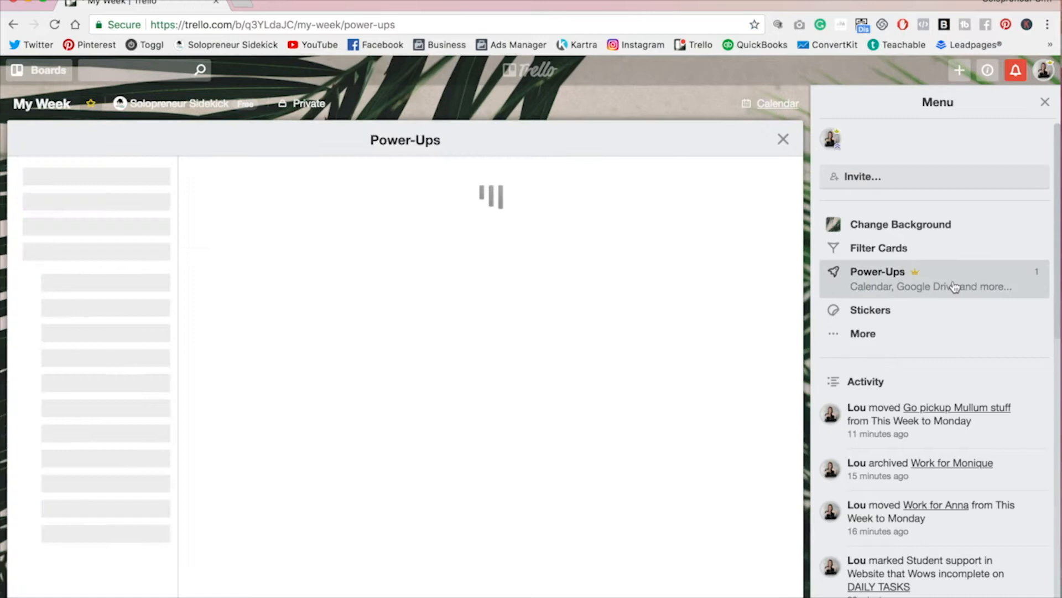